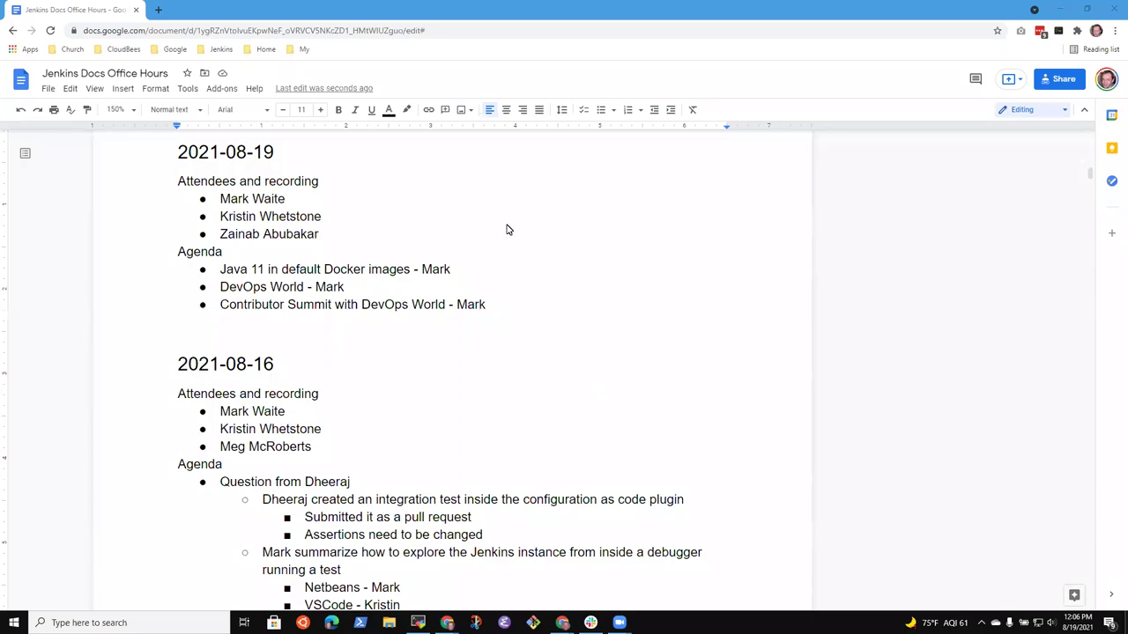
Step: Review the three agenda items listed under the 2021-08-19 heading, one after another
{"action": "left_click", "coordinate": [370, 272]}
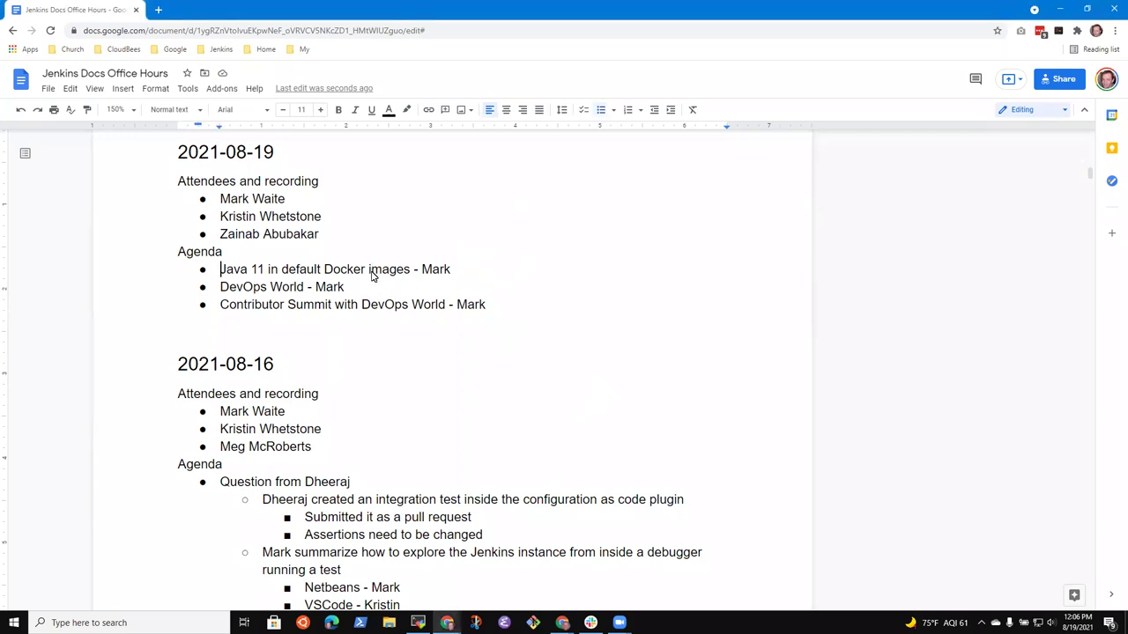
{"action": "key", "text": "shift+End"}
{"action": "key", "text": "Down"}
{"action": "key", "text": "Home"}
{"action": "key", "text": "shift+End"}
{"action": "key", "text": "Down"}
{"action": "key", "text": "Home"}
{"action": "key", "text": "shift+End"}
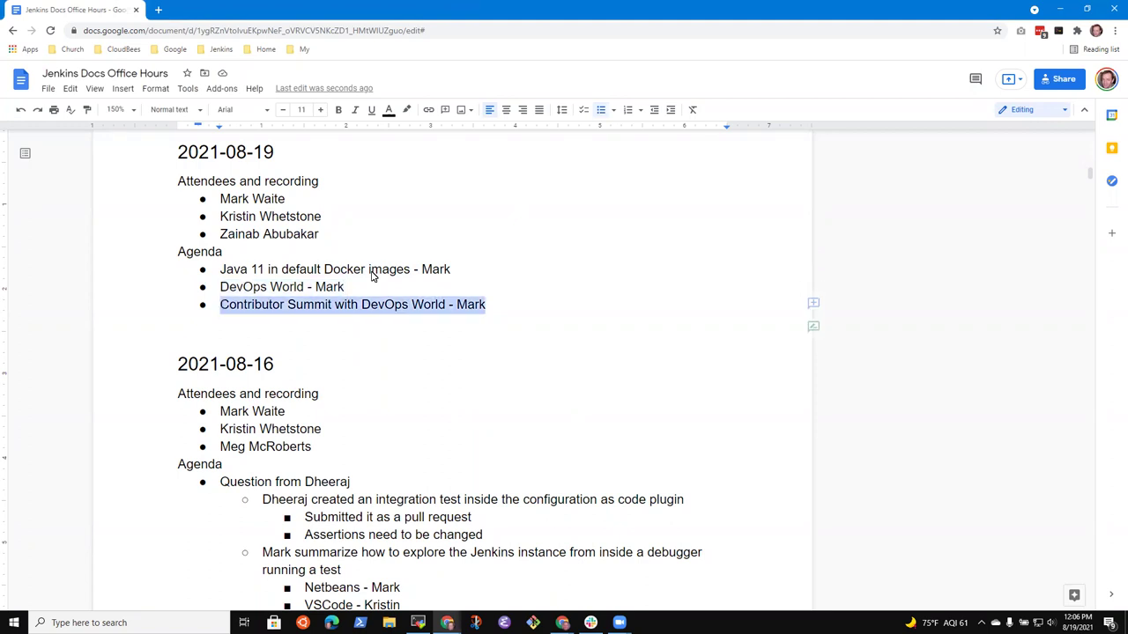
{"action": "key", "text": "Home"}
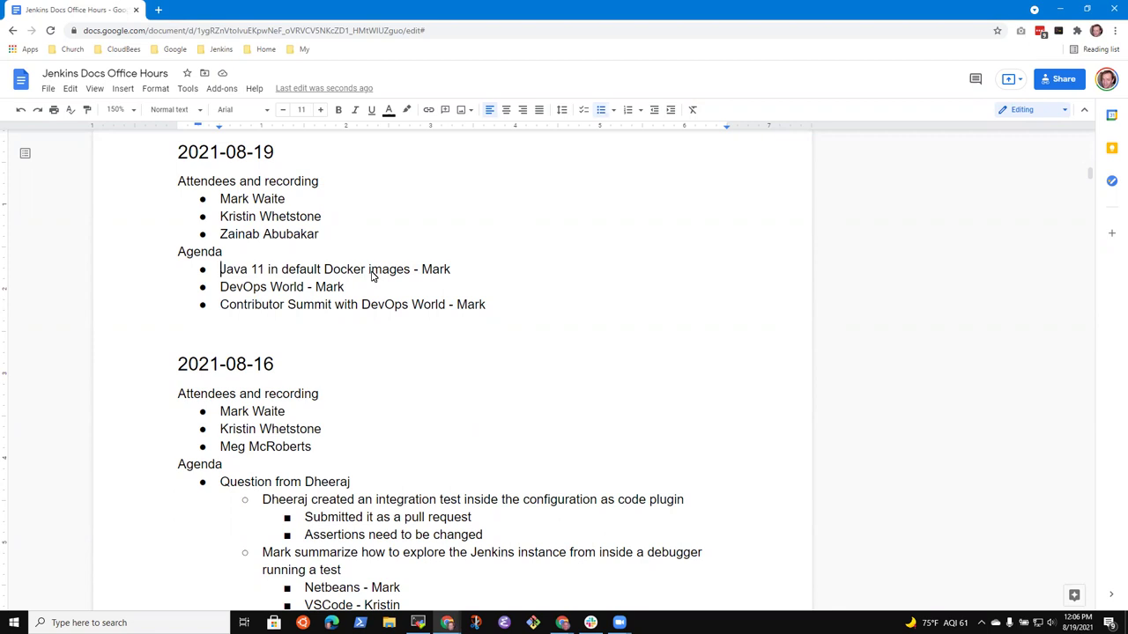
Step: Add the sub-bullet "Jenkins 2.307 includes Java 11 instead of Java 8" under the Java 11 in default Docker images agenda item
{"action": "key", "text": "Return"}
{"action": "key", "text": "Tab"}
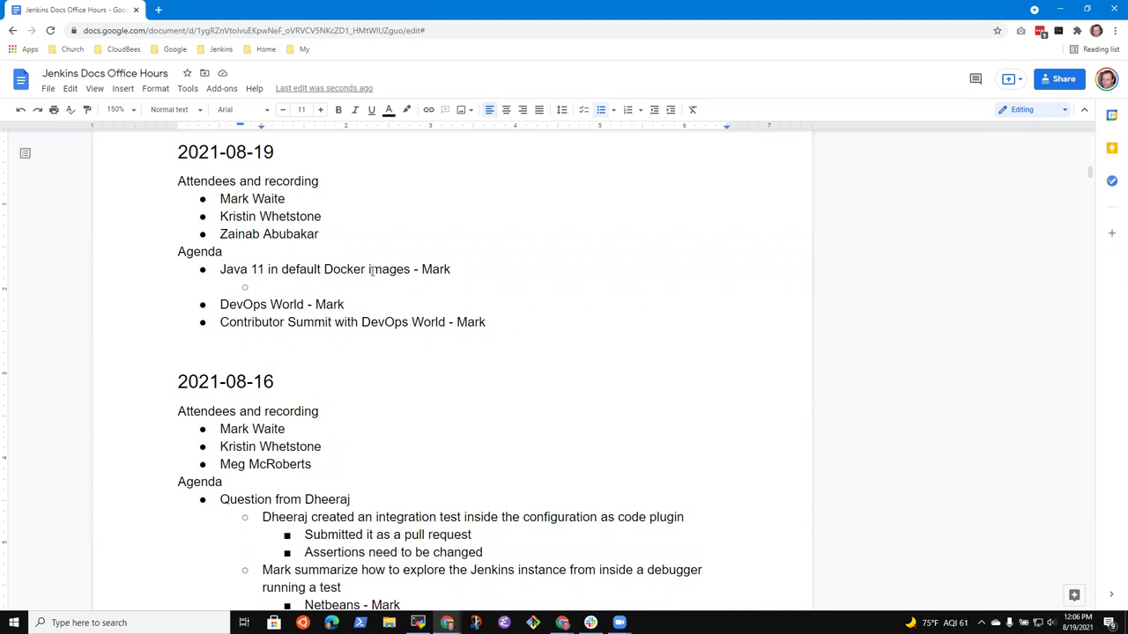
{"action": "type", "text": "Jenkins 2."}
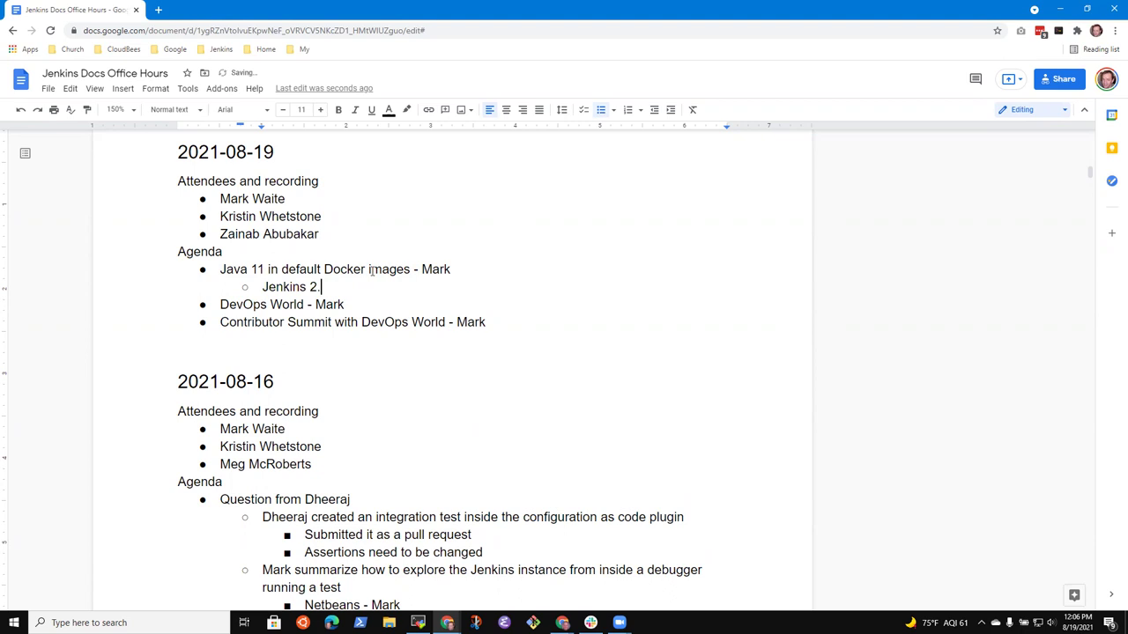
{"action": "type", "text": "307 includes Java 11 in"}
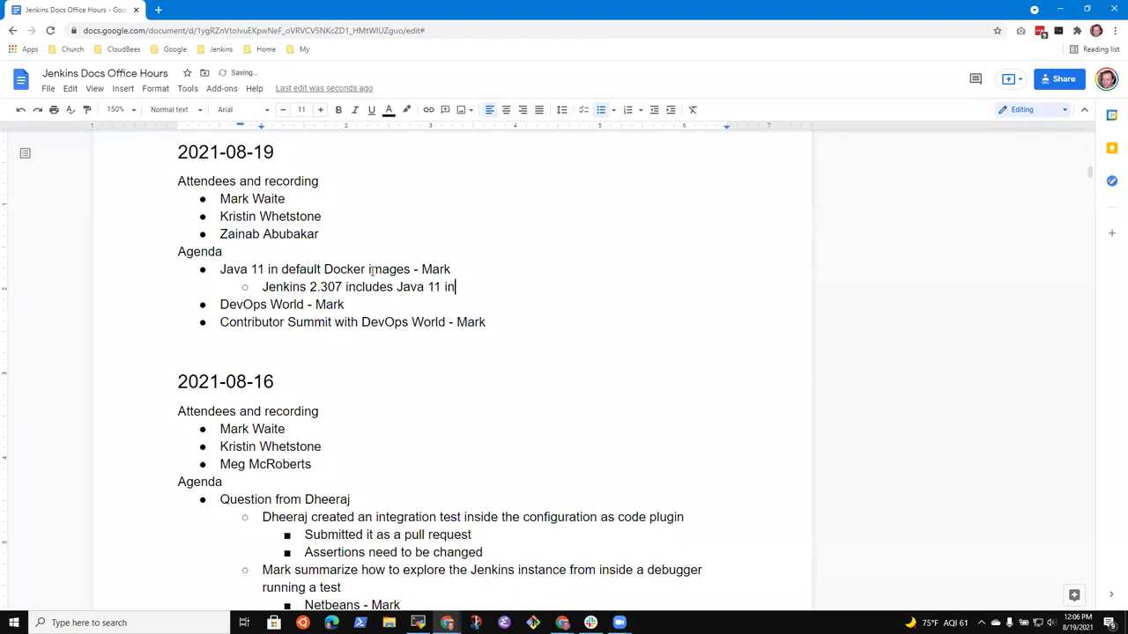
{"action": "type", "text": "stead of Java 8"}
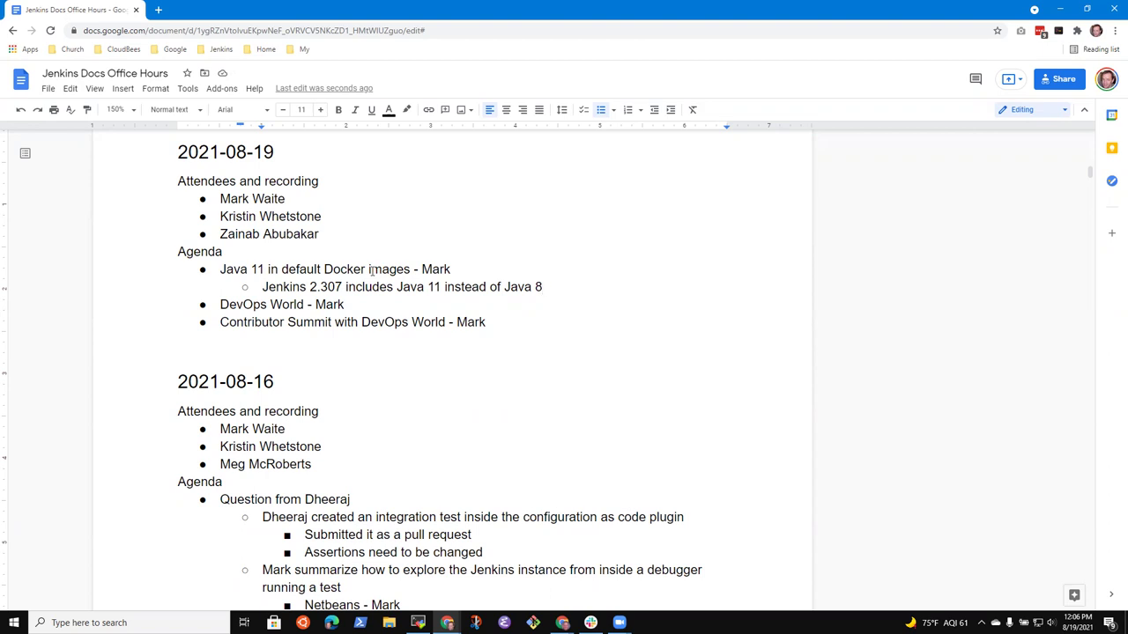
Step: Add a second sub-bullet reading "Jenkins 2.303.1 next week will include Java 11 instead of Java 8"
{"action": "key", "text": "Return"}
{"action": "type", "text": "Jenkins 2.3030"}
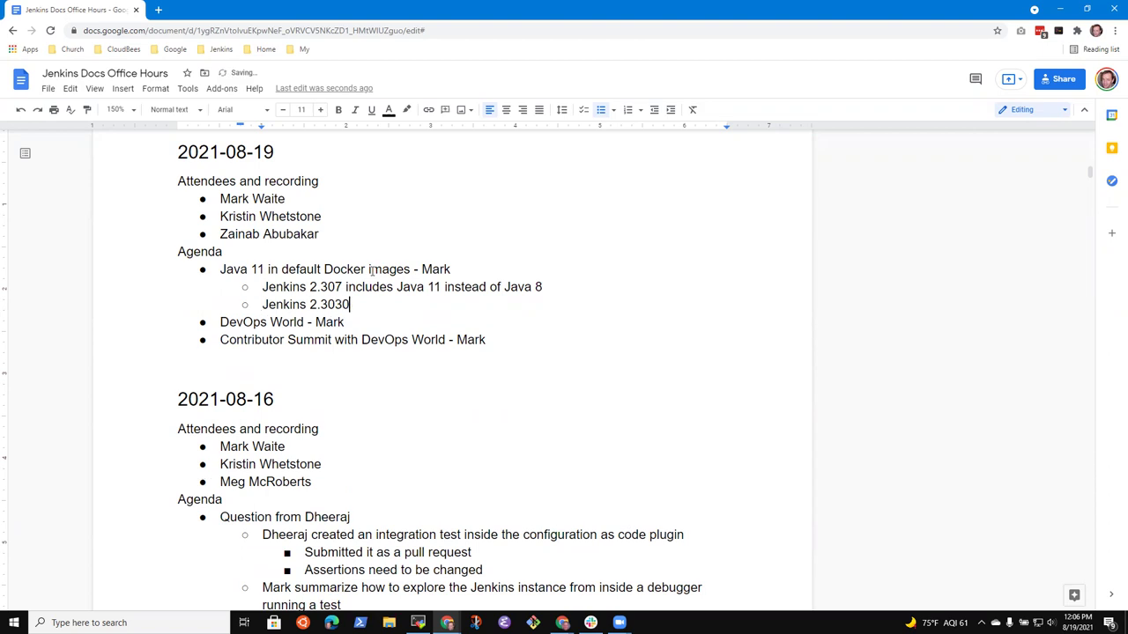
{"action": "key", "text": "BackSpace"}
{"action": "type", "text": ".1 next week will included"}
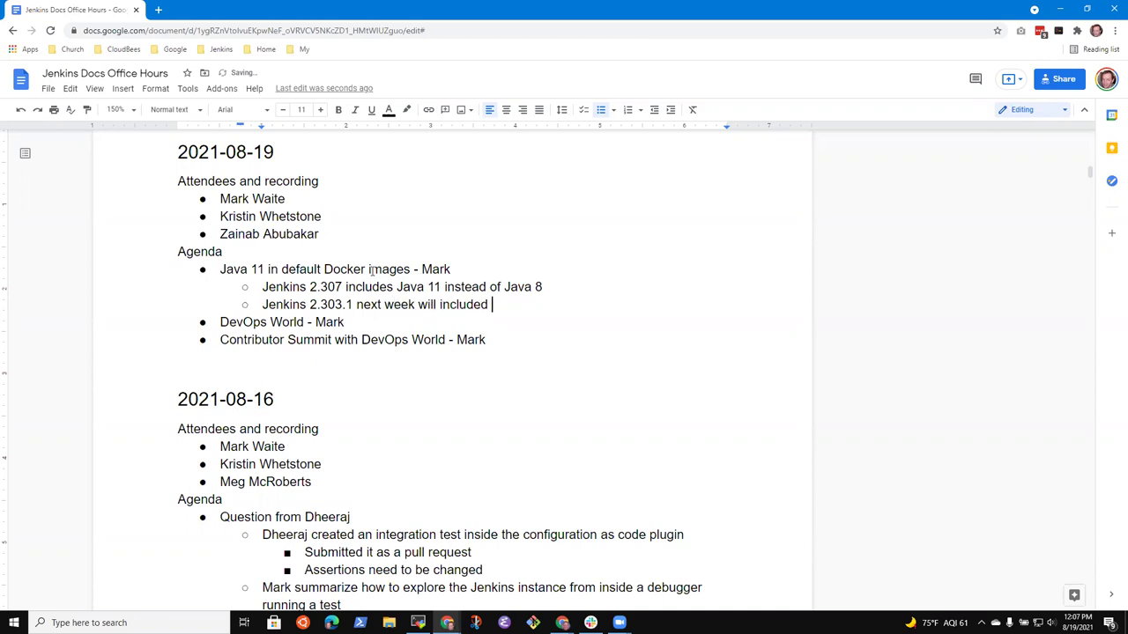
{"action": "key", "text": "BackSpace"}
{"action": "key", "text": "BackSpace"}
{"action": "type", "text": "Java 11 instead of Java "}
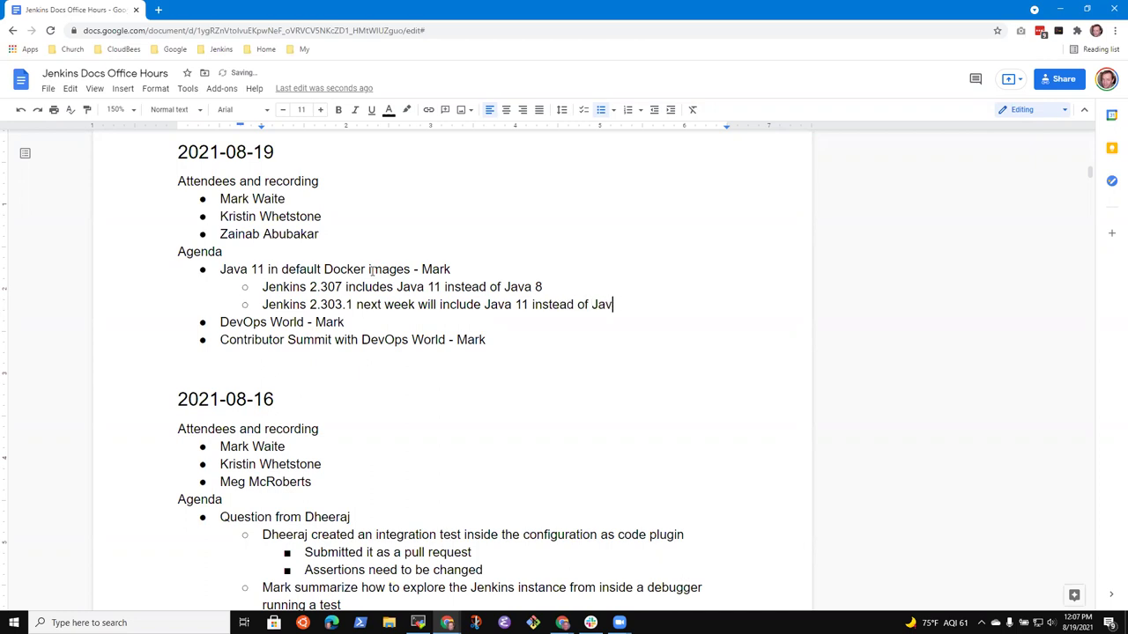
{"action": "type", "text": "8"}
Step: Add the sub-bullet "Blog post about it" below the Jenkins 2.303.1 note
{"action": "key", "text": "Return"}
{"action": "type", "text": "BL"}
{"action": "key", "text": "BackSpace"}
{"action": "key", "text": "BackSpace"}
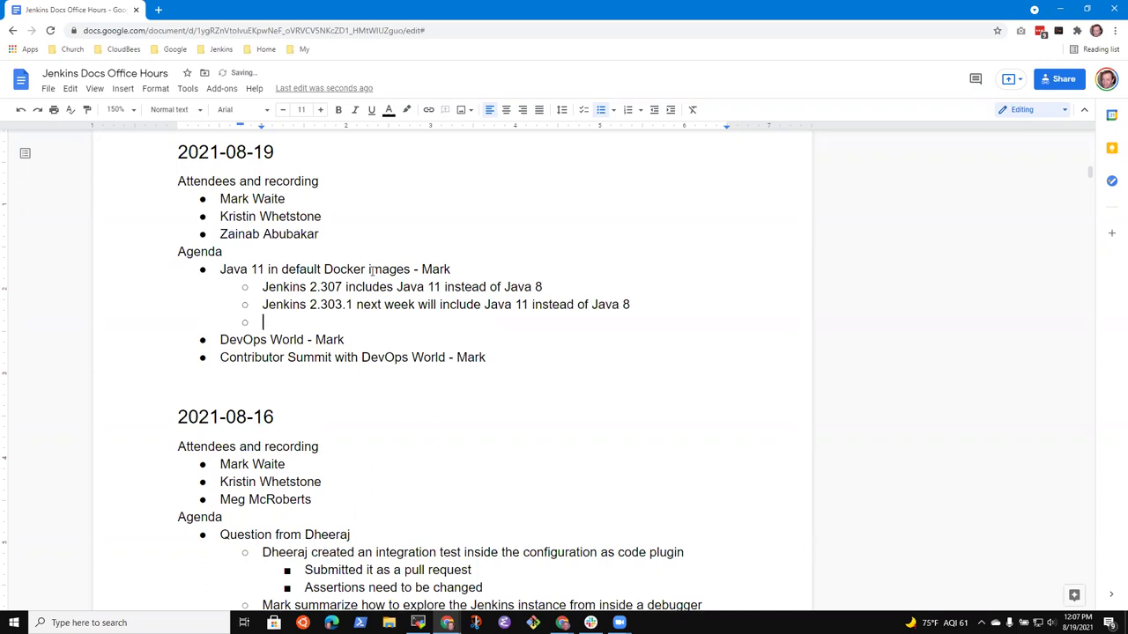
{"action": "type", "text": "Blog post about"}
{"action": "key", "text": "Return"}
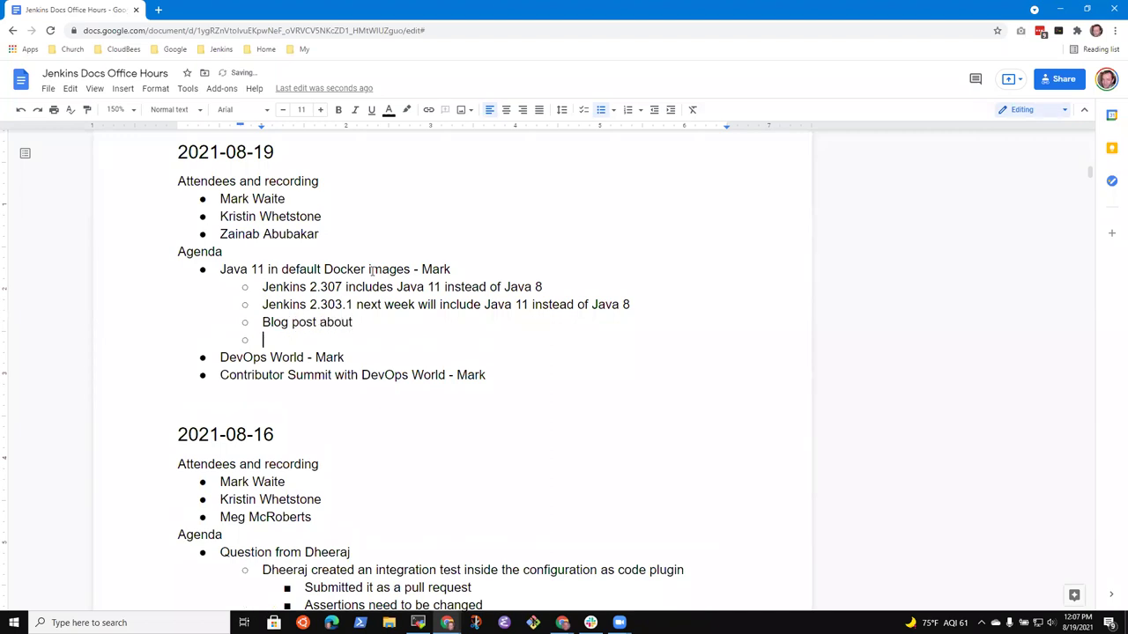
{"action": "key", "text": "BackSpace"}
{"action": "type", "text": "it"}
Step: Add the sub-bullet "Livestream in 2 weeks with" plus the guest's full name, and start an empty main-level bullet below it
{"action": "key", "text": "Return"}
{"action": "type", "text": "Livestream in 2 weeks"}
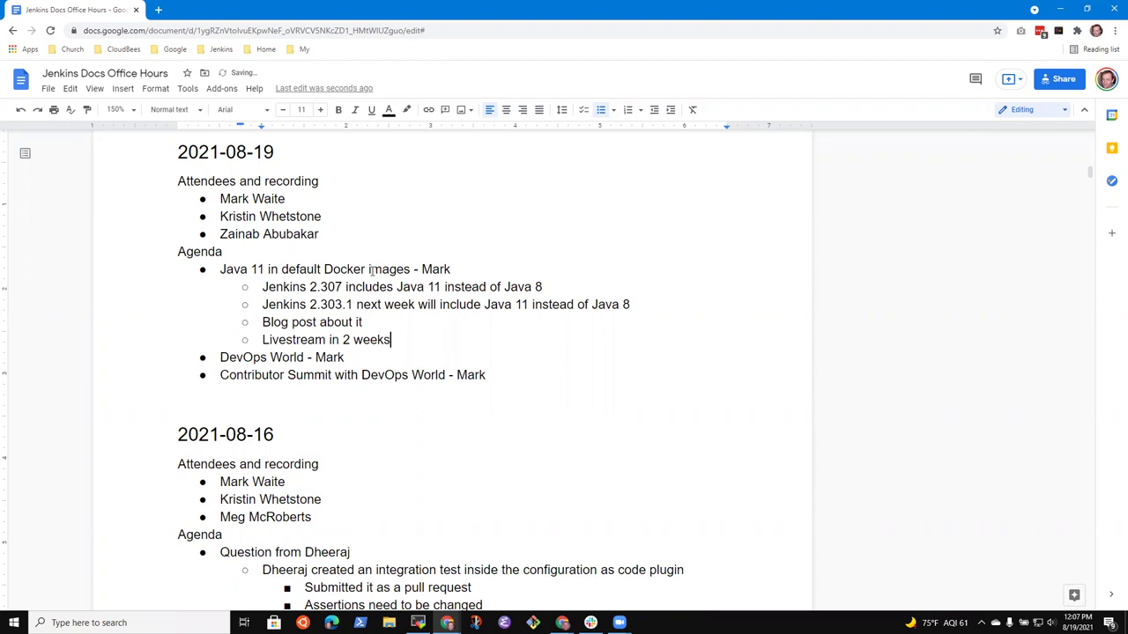
{"action": "type", "text": " with Darin Pope"}
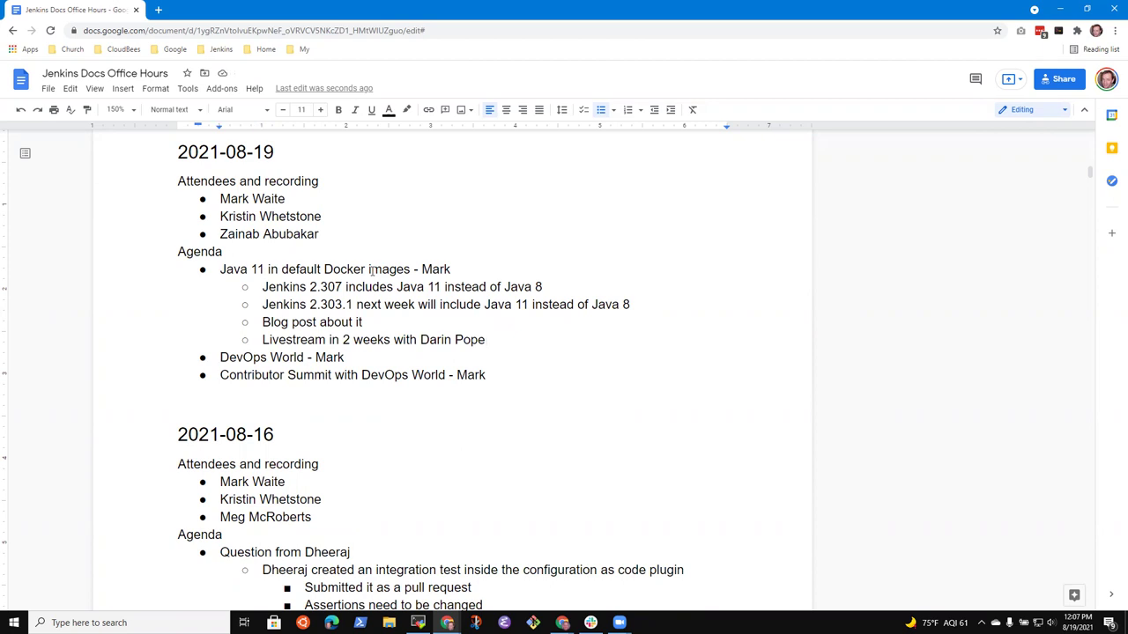
{"action": "key", "text": "Return"}
{"action": "key", "text": "Return"}
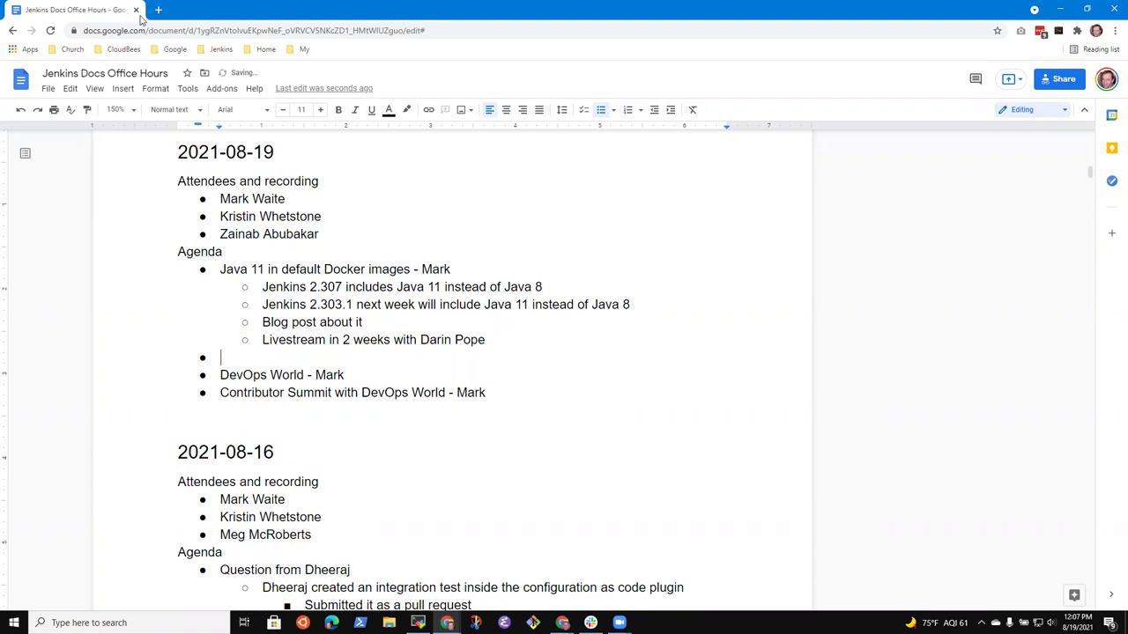
Step: Open the weekly release changelog from the jenkins.io download page in a new browser tab
{"action": "left_click", "coordinate": [159, 9]}
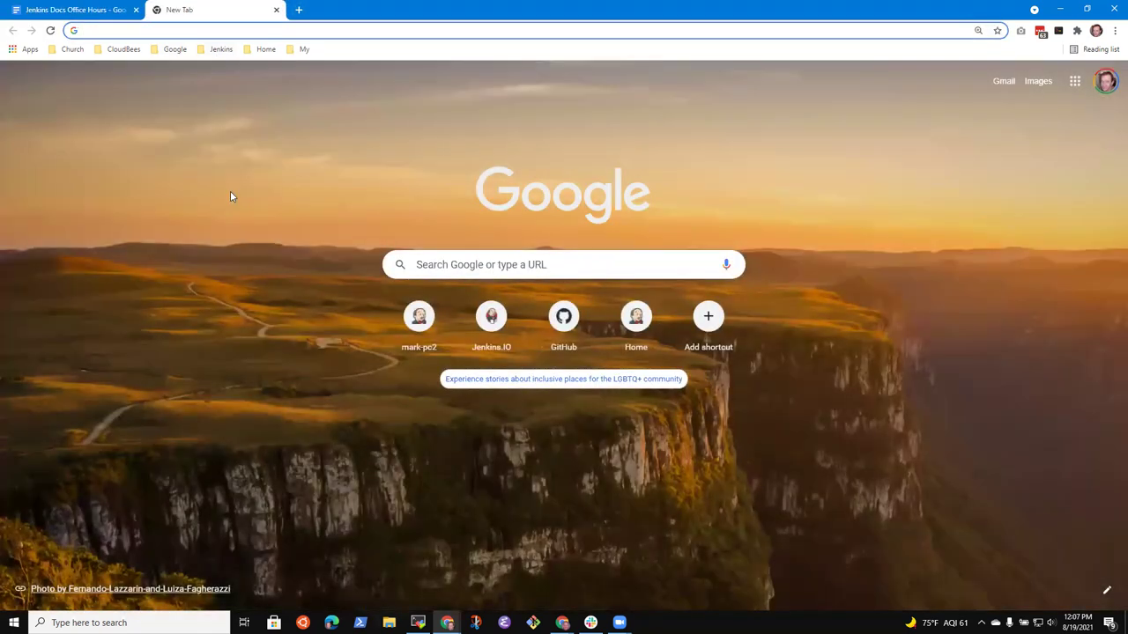
{"action": "left_click", "coordinate": [221, 48]}
{"action": "left_click", "coordinate": [232, 188]}
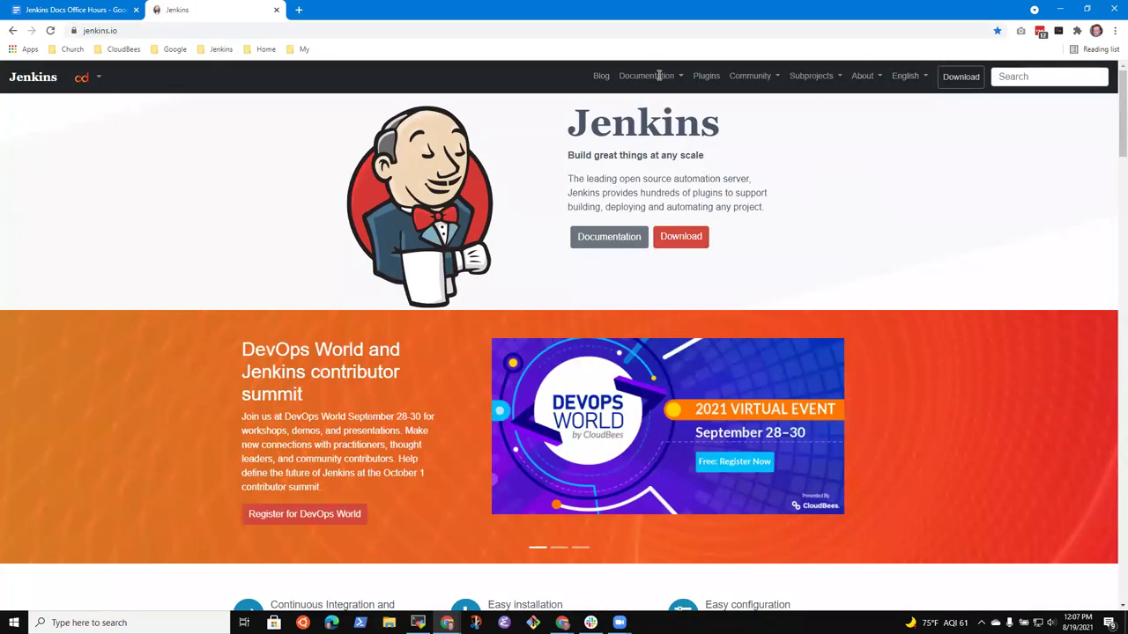
{"action": "left_click", "coordinate": [680, 239]}
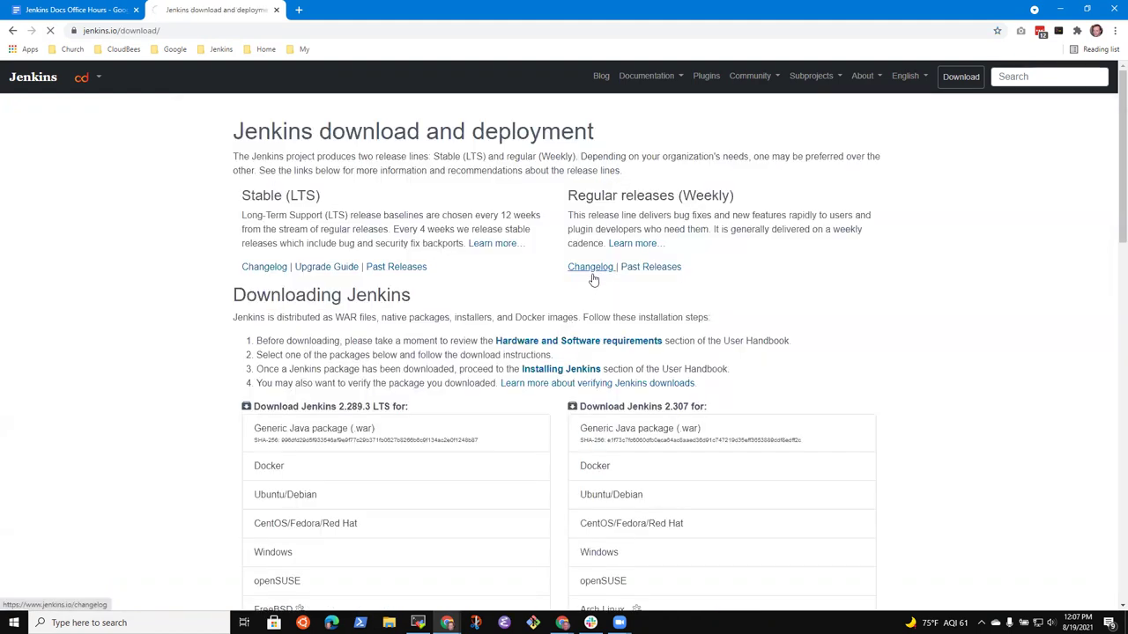
{"action": "left_click", "coordinate": [591, 267]}
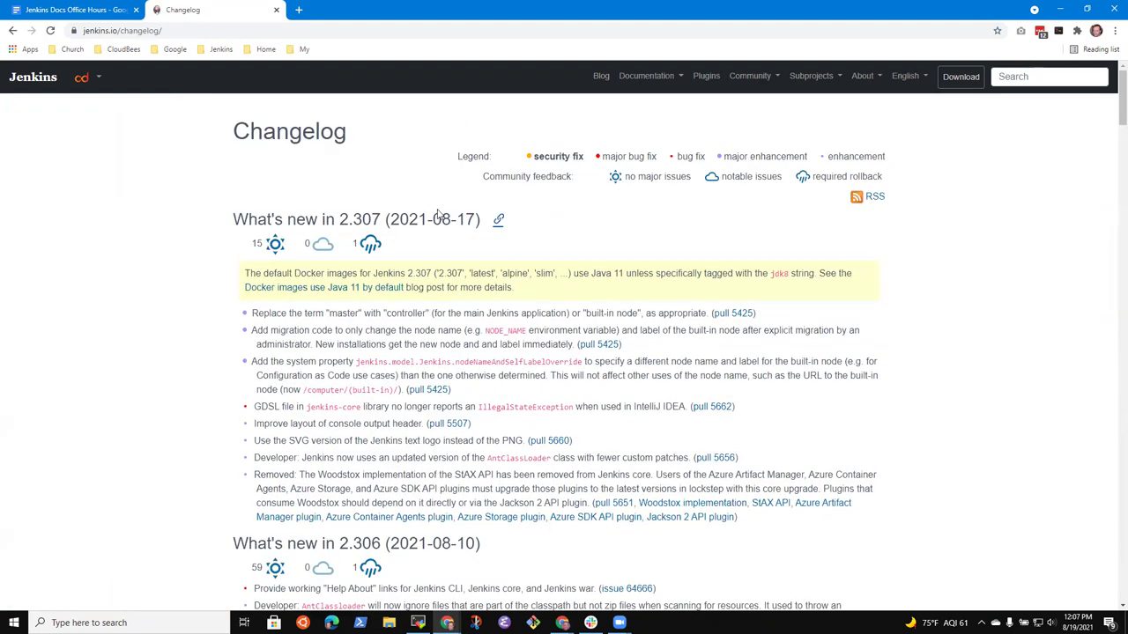
Step: Examine the 2.307 changelog notes on Java 11 Docker images, the "master" terminology replacement, node name migration and the new system property
{"action": "left_click_drag", "start_coordinate": [375, 273], "coordinate": [614, 274]}
{"action": "left_click", "coordinate": [441, 322]}
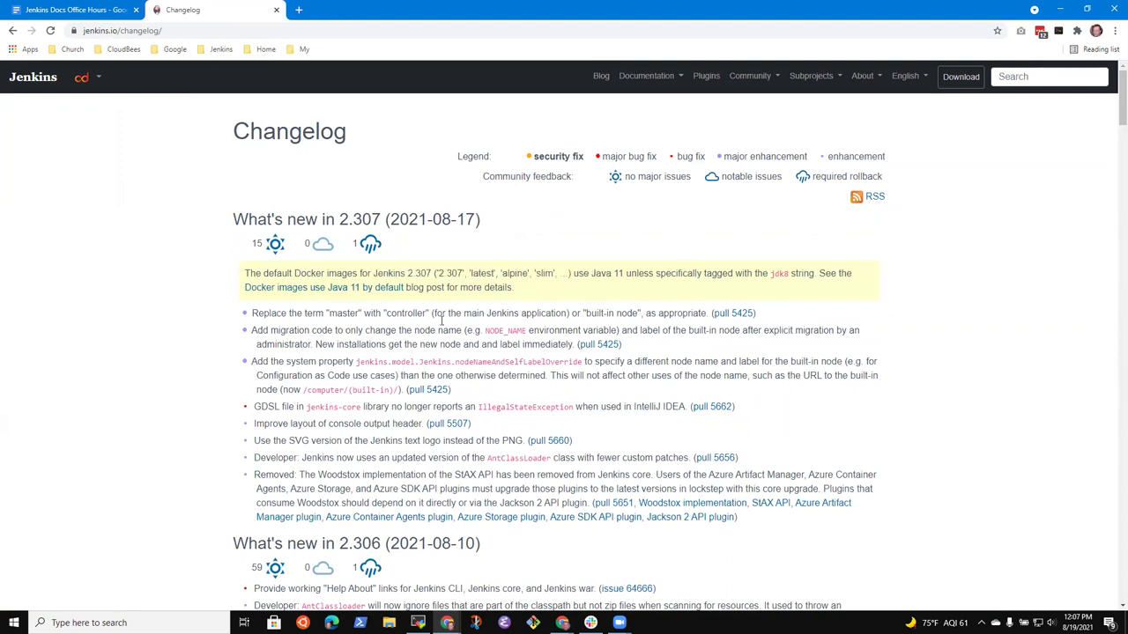
{"action": "double_click", "coordinate": [341, 314]}
{"action": "left_click", "coordinate": [561, 313]}
{"action": "left_click_drag", "start_coordinate": [585, 314], "coordinate": [628, 324]}
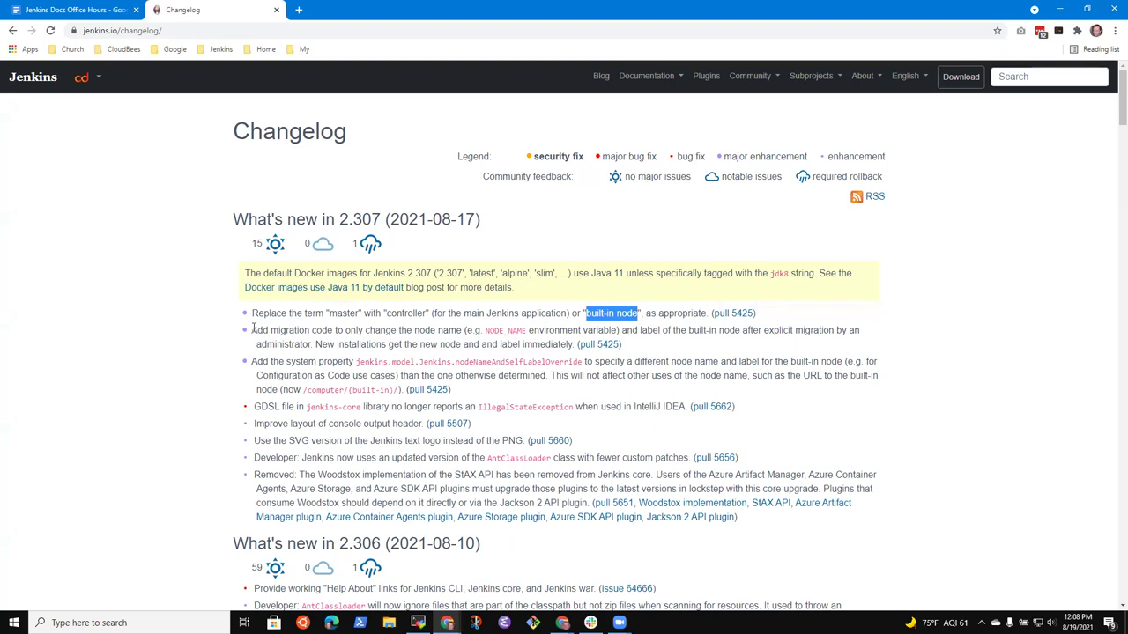
{"action": "left_click_drag", "start_coordinate": [252, 330], "coordinate": [631, 349]}
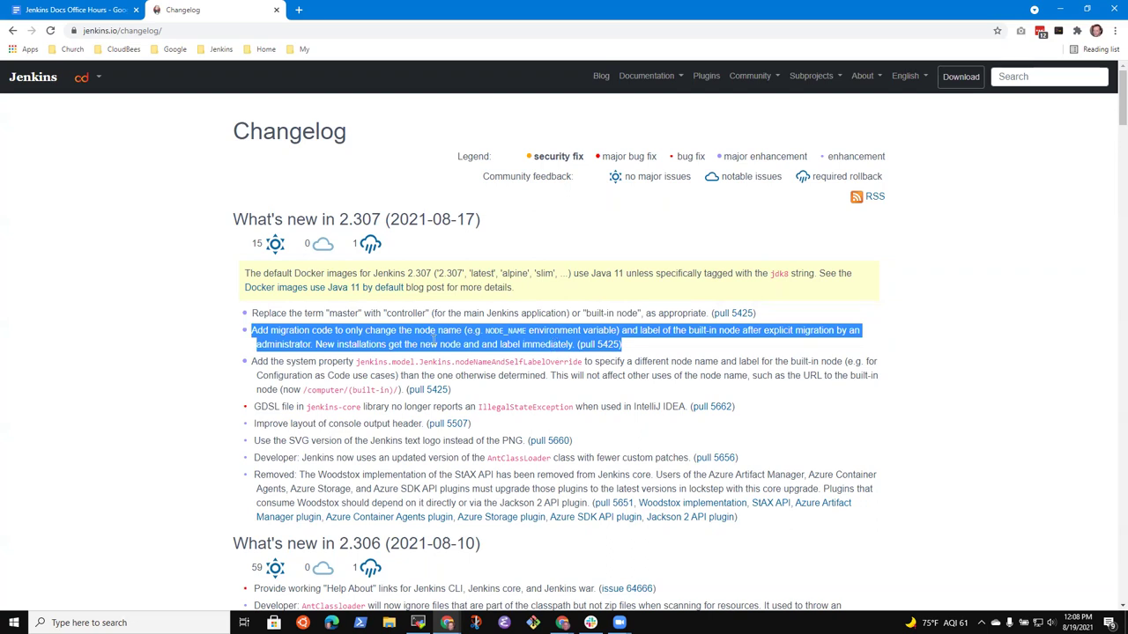
{"action": "left_click", "coordinate": [257, 331]}
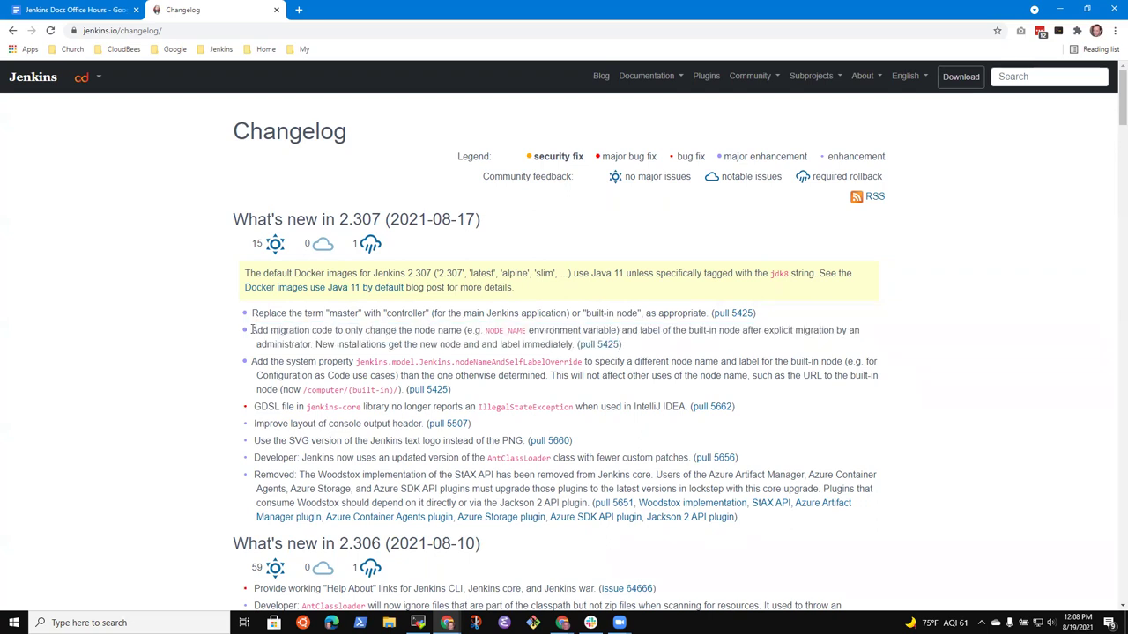
{"action": "left_click_drag", "start_coordinate": [251, 331], "coordinate": [631, 354]}
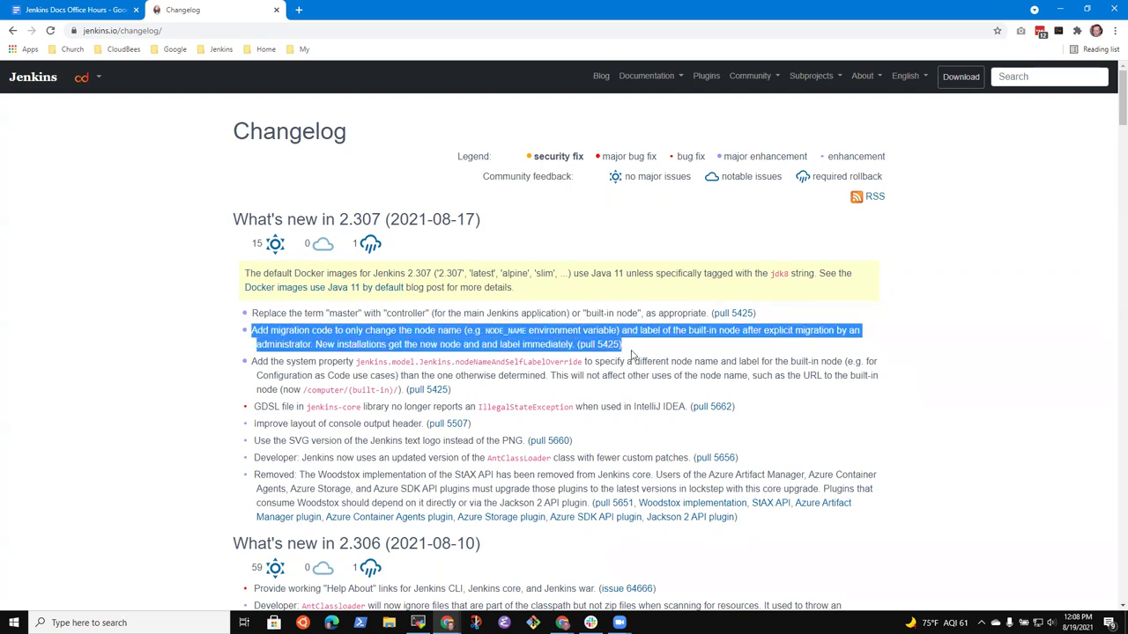
{"action": "triple_click", "coordinate": [252, 361]}
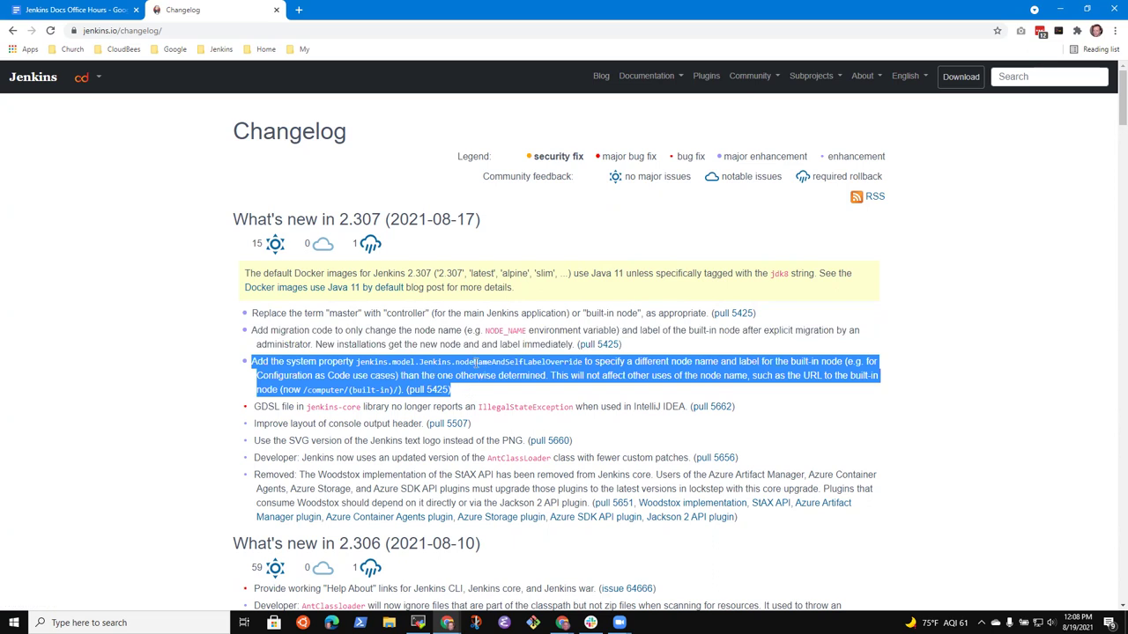
{"action": "left_click", "coordinate": [211, 284]}
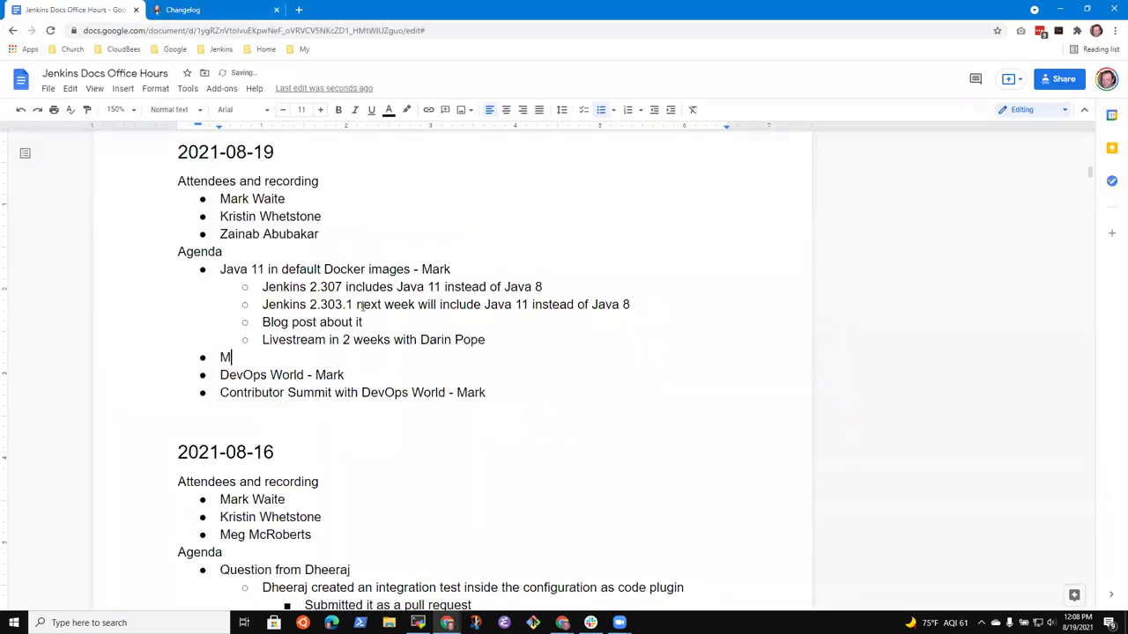
Step: Return to the office hours document and add the agenda item "Inclusive naming initiative" in the empty bullet above DevOps World
{"action": "key", "text": "BackSpace"}
{"action": "type", "text": "Inclusive naming inite"}
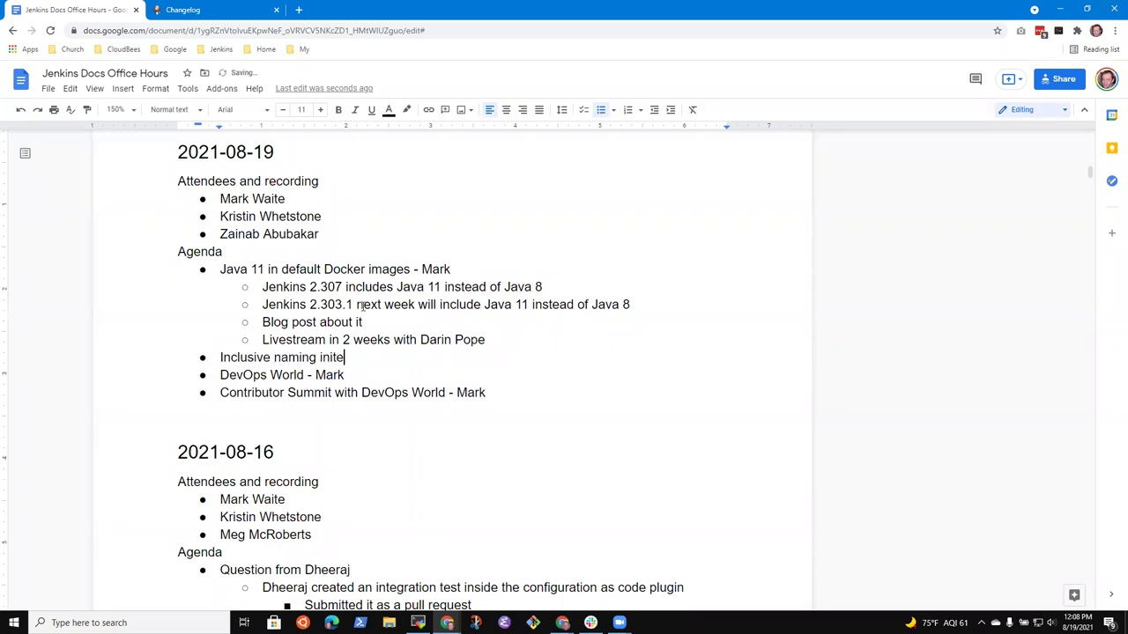
{"action": "key", "text": "BackSpace"}
{"action": "type", "text": "iative"}
Step: Add the sub-bullet "Jenkins 2.307 replaces “master” with “controller” in many locations" under the inclusive naming item
{"action": "key", "text": "Return"}
{"action": "key", "text": "Tab"}
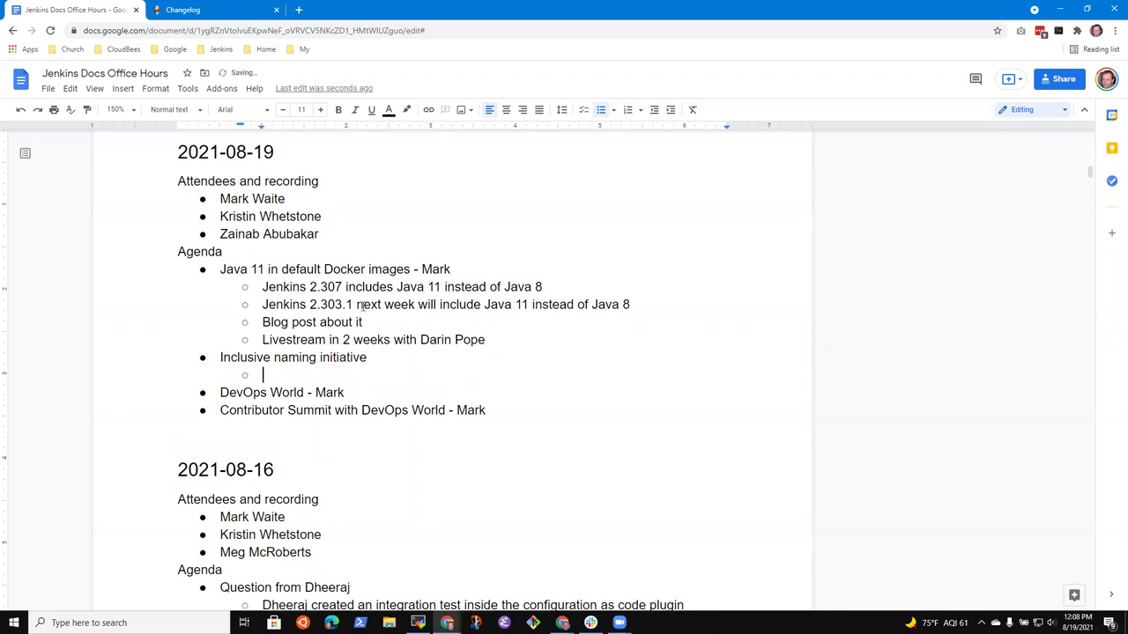
{"action": "type", "text": "Jenkins 2.307 replaces"}
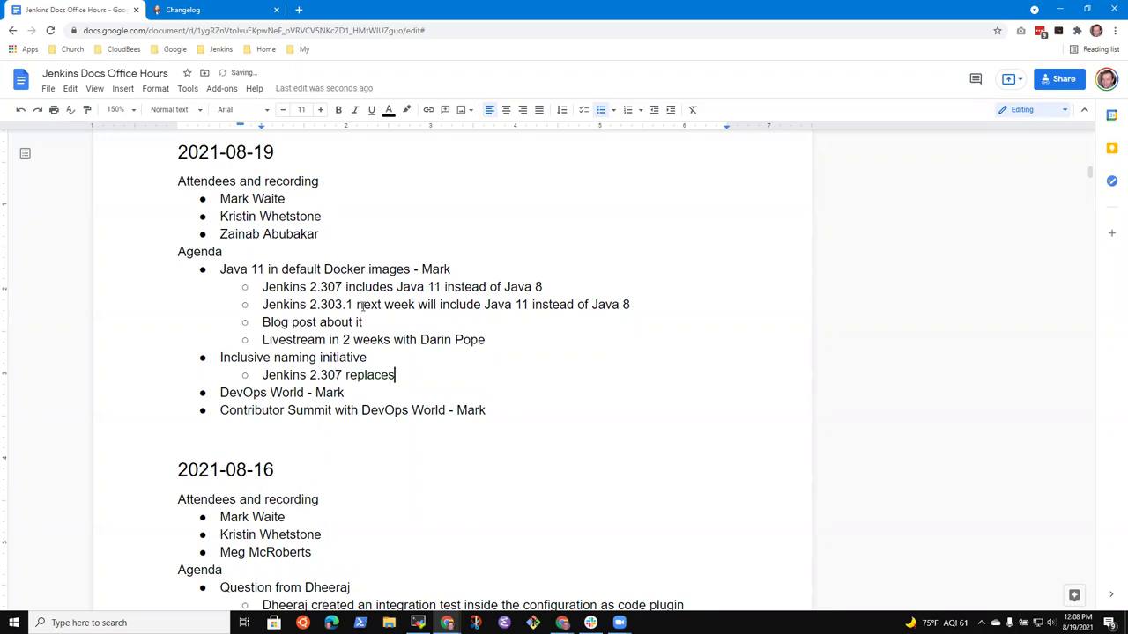
{"action": "type", "text": " \"master\" with \"controll"}
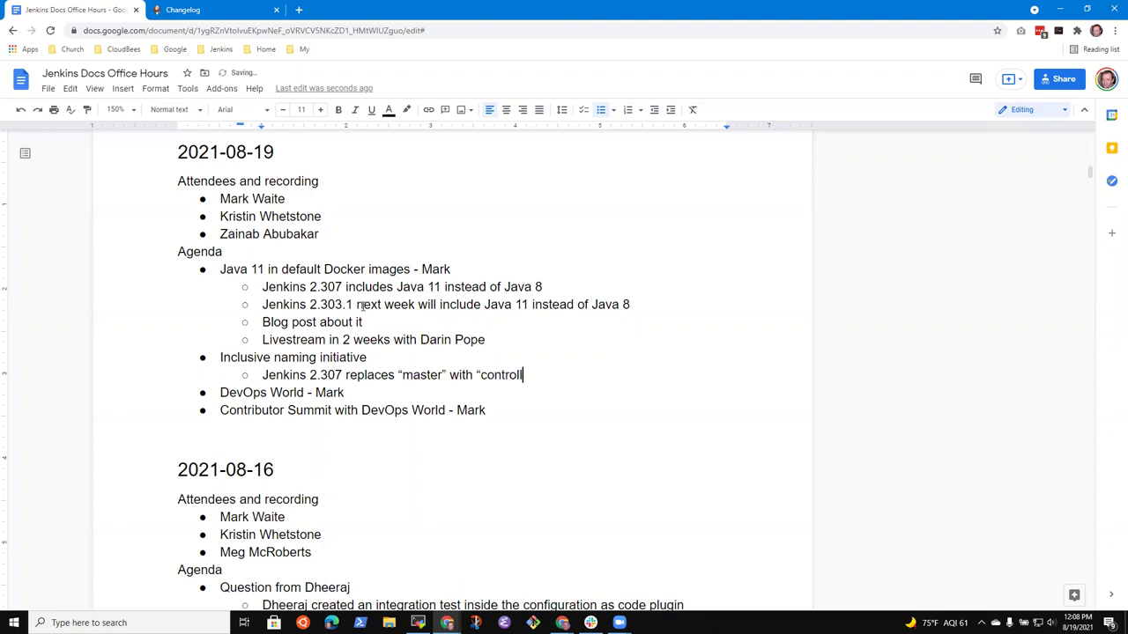
{"action": "type", "text": "er\" in many loca"}
{"action": "key", "text": "BackSpace"}
{"action": "key", "text": "BackSpace"}
{"action": "key", "text": "BackSpace"}
{"action": "key", "text": "BackSpace"}
{"action": "type", "text": "locations"}
Step: Add another sub-bullet reading "Jenkins 2.307 replaces “master” as a label with “built-in”"
{"action": "key", "text": "Return"}
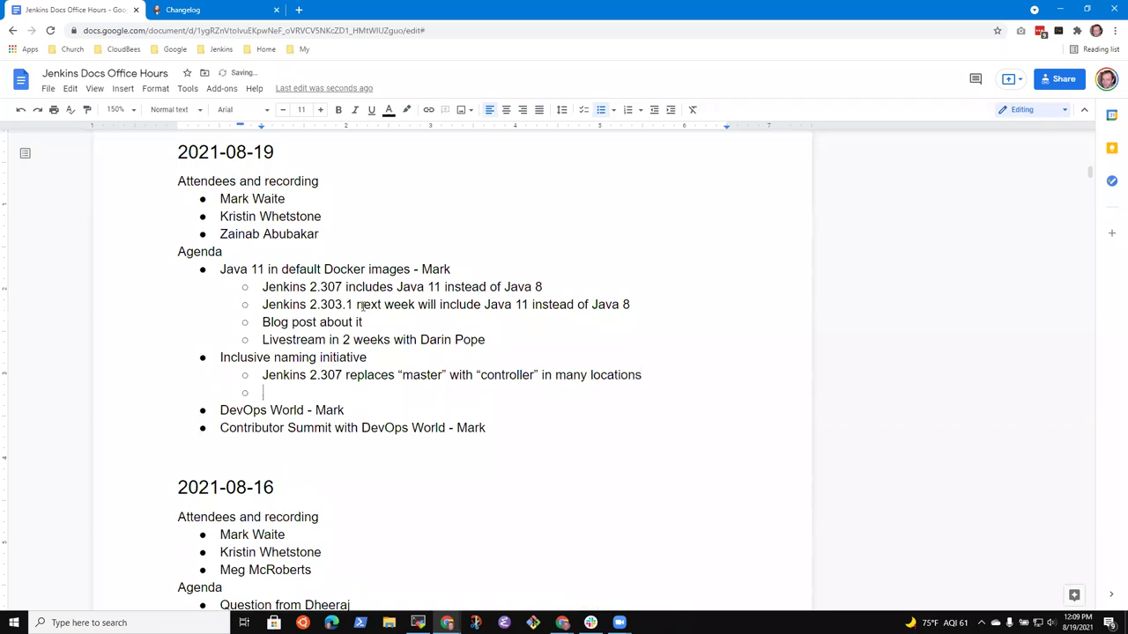
{"action": "type", "text": "Jenkins 2.307 replaces"}
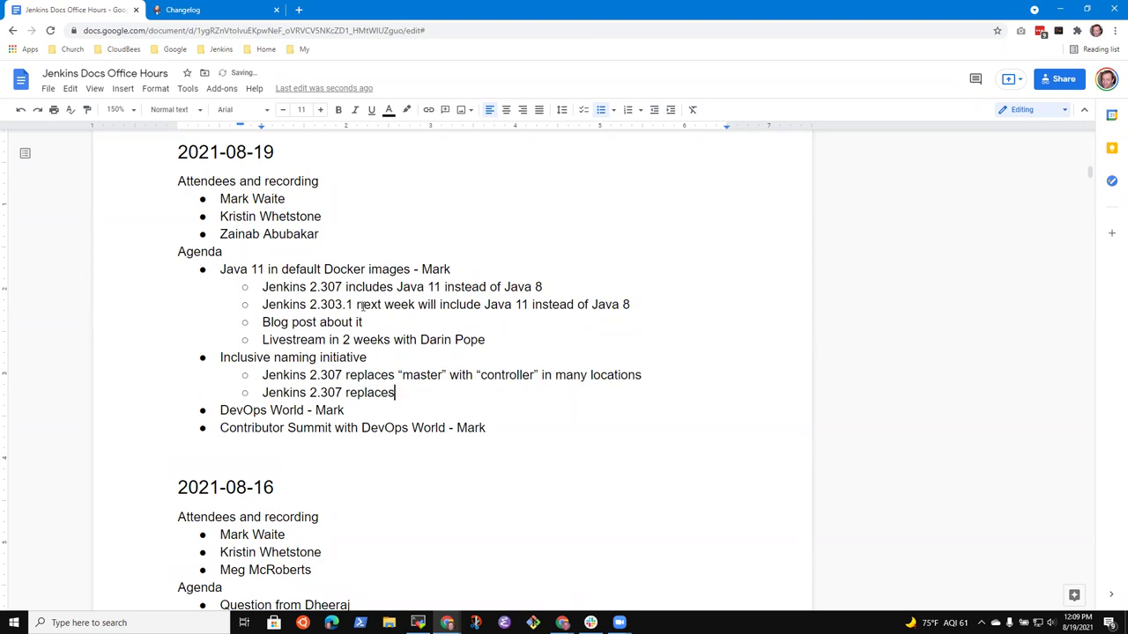
{"action": "type", "text": " \"mastg"}
{"action": "type", "text": "r\" as a label"}
{"action": "type", "text": " with \"built-i"}
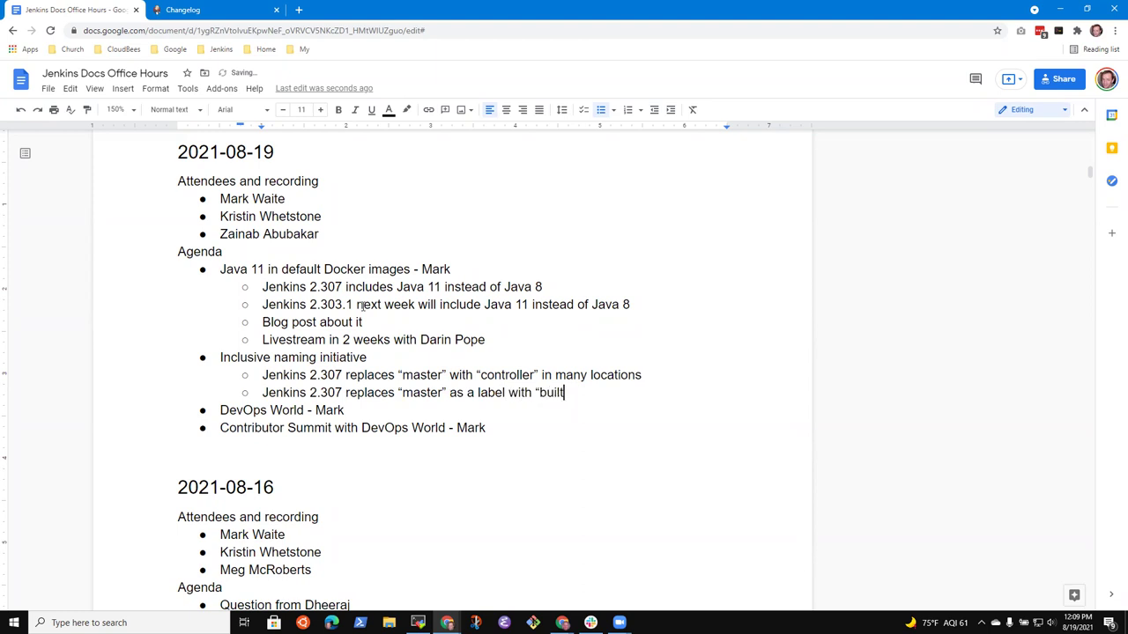
{"action": "type", "text": "n\""}
Step: Check the 2.307 changelog again and return to the office hours document
{"action": "left_click", "coordinate": [203, 11]}
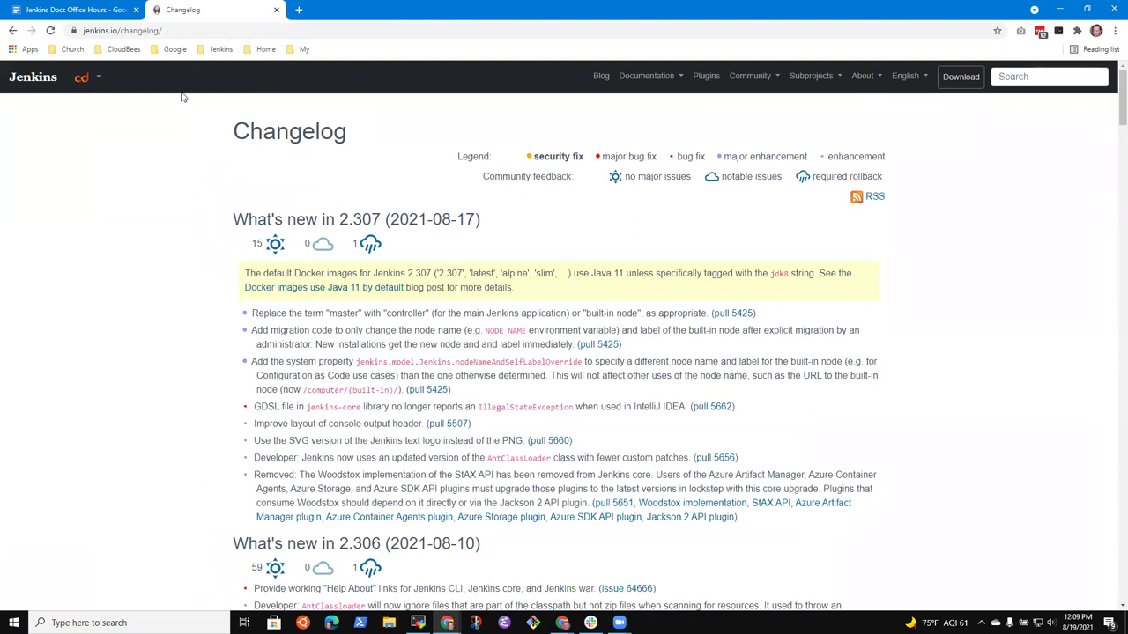
{"action": "left_click", "coordinate": [106, 11]}
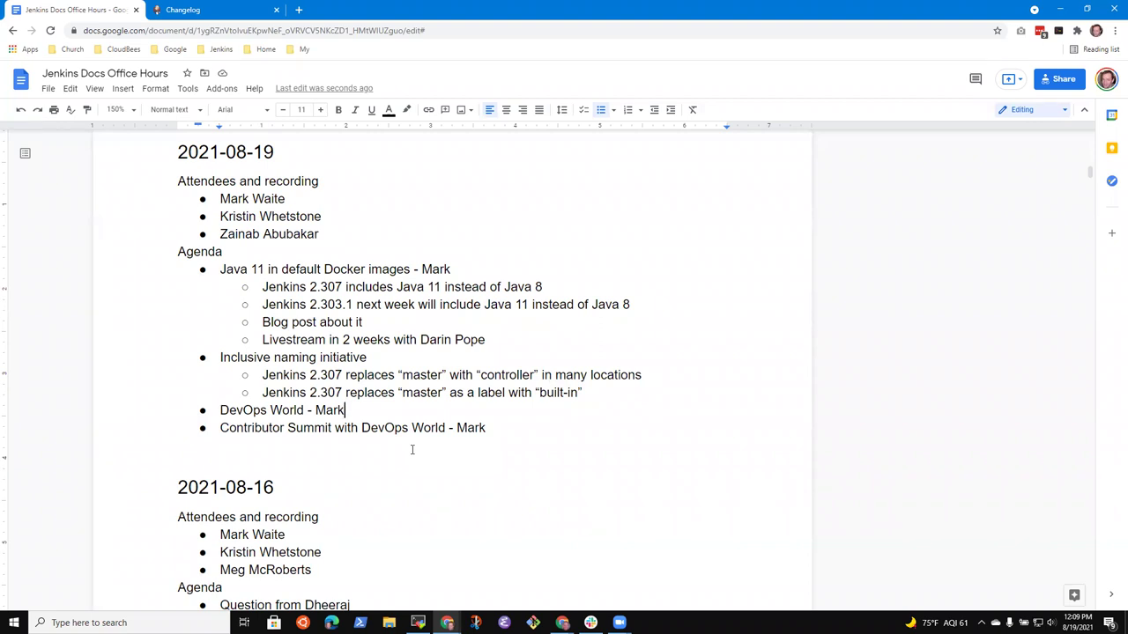
Step: Add the sub-bullet "Sep 28-30 conference is happening, online, registration is no charge" under the DevOps World agenda item
{"action": "key", "text": "Return"}
{"action": "key", "text": "Tab"}
{"action": "type", "text": "Sep 2"}
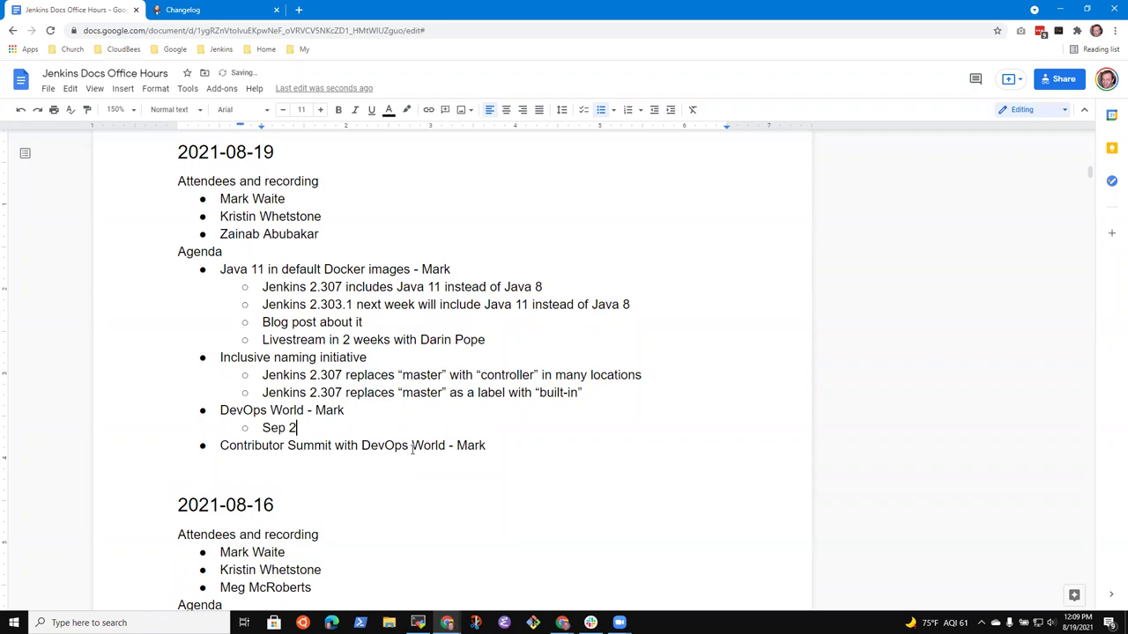
{"action": "type", "text": "8-30 conference is "}
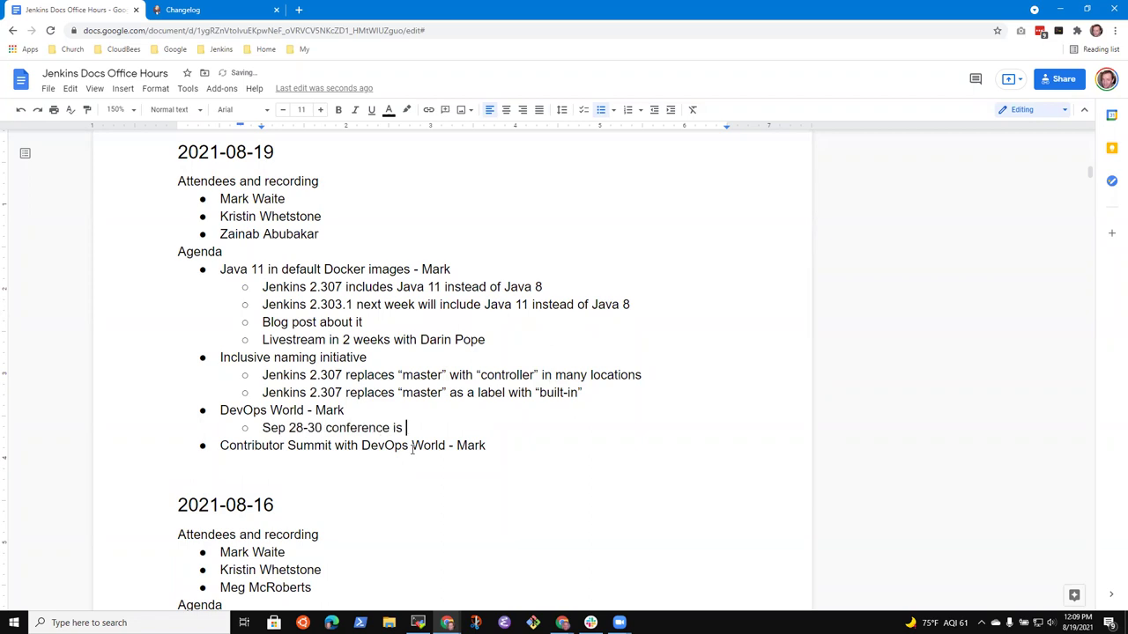
{"action": "type", "text": "happening, online, "}
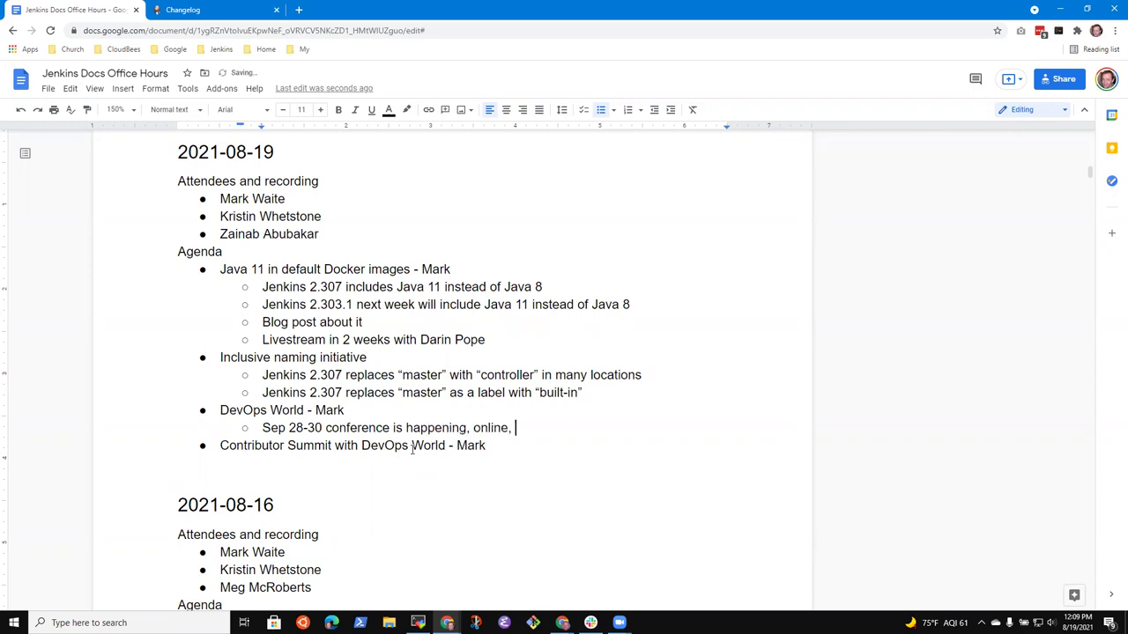
{"action": "type", "text": "registration is no charge"}
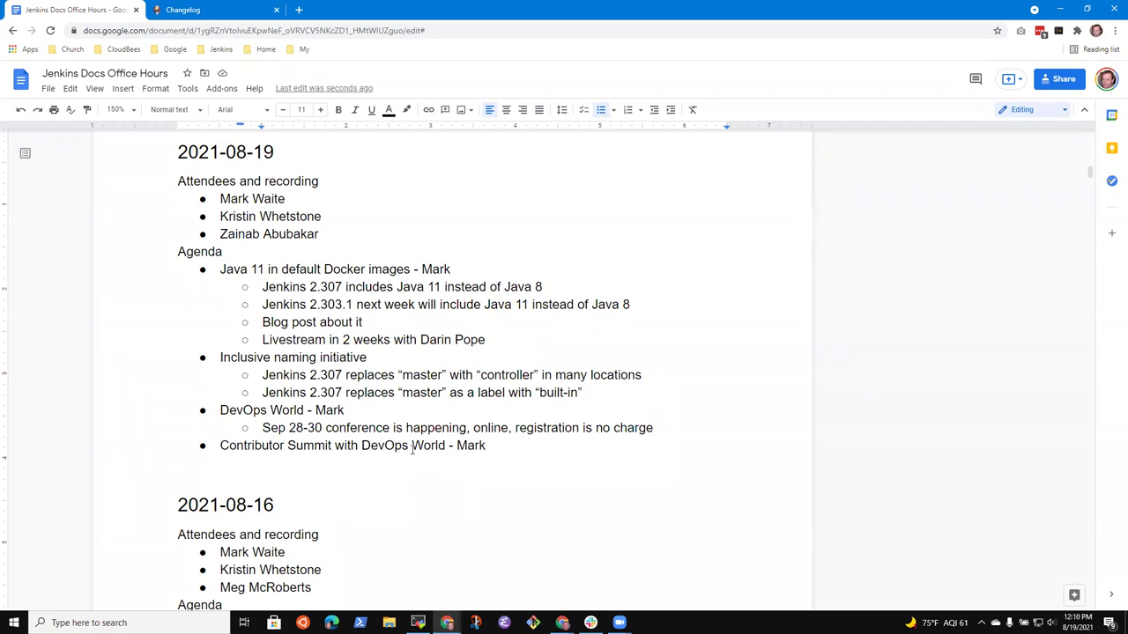
Step: Add a second DevOps World sub-bullet naming the two presenters by first name, followed by "talk is ready, will be presented there"
{"action": "key", "text": "Return"}
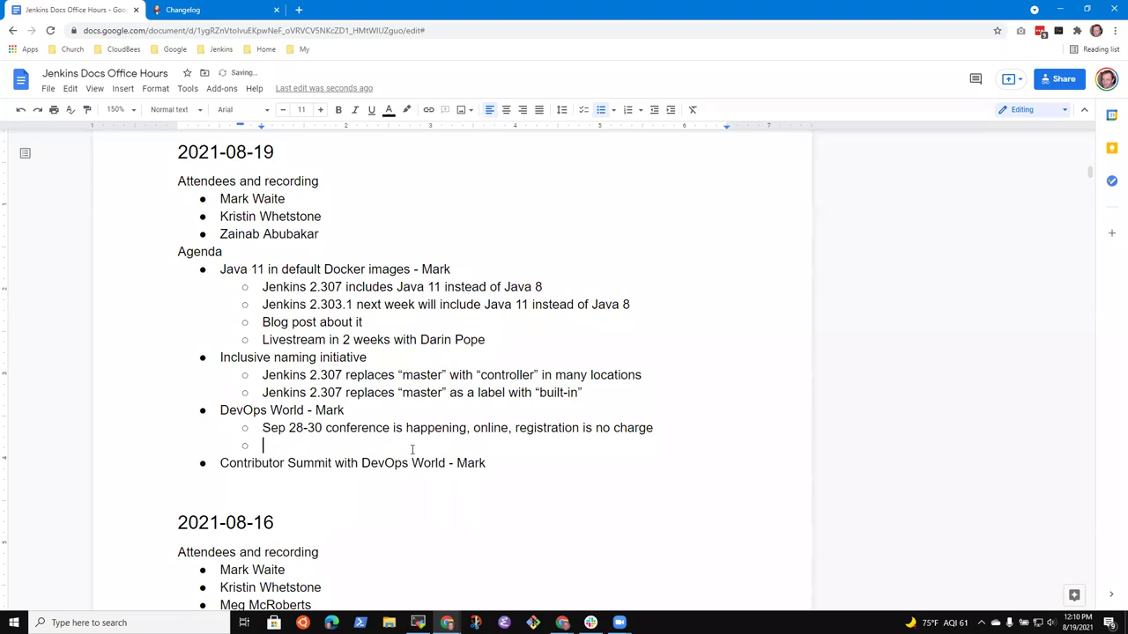
{"action": "type", "text": "Markk an"}
{"action": "key", "text": "BackSpace"}
{"action": "key", "text": "BackSpace"}
{"action": "key", "text": "BackSpace"}
{"action": "key", "text": "BackSpace"}
{"action": "type", "text": "and Zainab "}
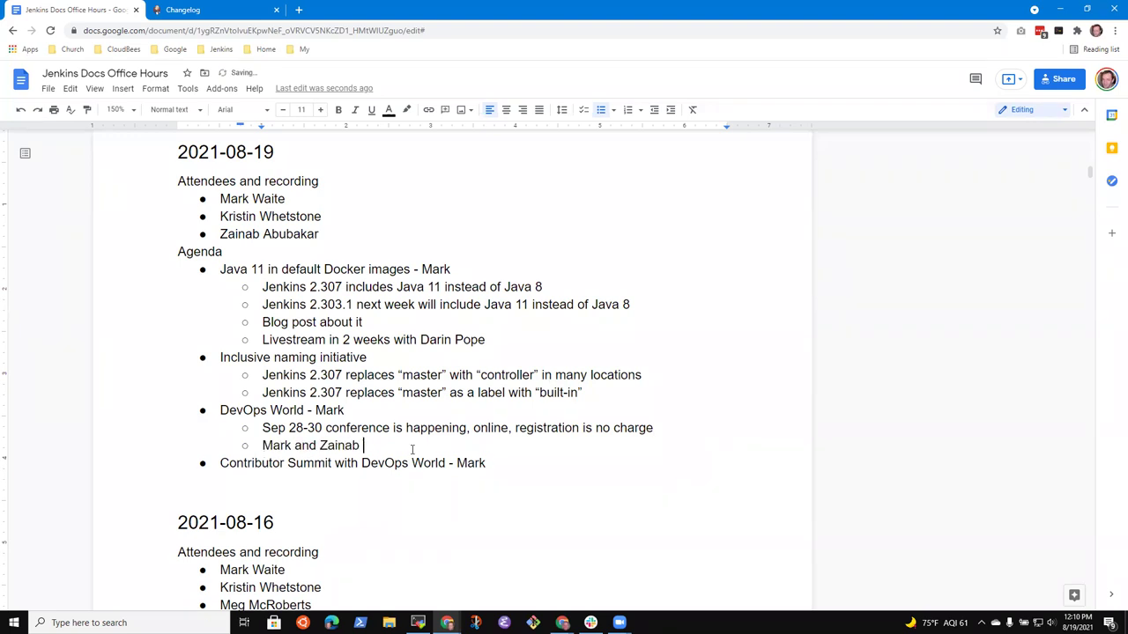
{"action": "type", "text": "talk is ready, will be presented ther"}
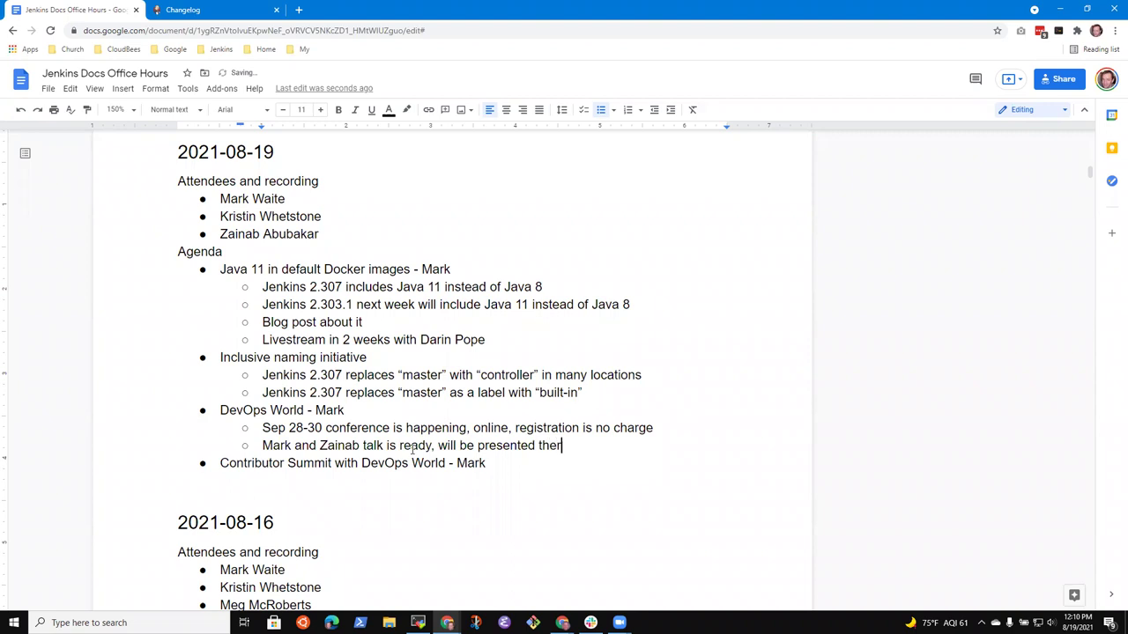
{"action": "type", "text": "e"}
Step: Add the sub-bullet "Past contributor summits have always been during European or U.S. hours" under the Contributor Summit item
{"action": "key", "text": "shift+Home"}
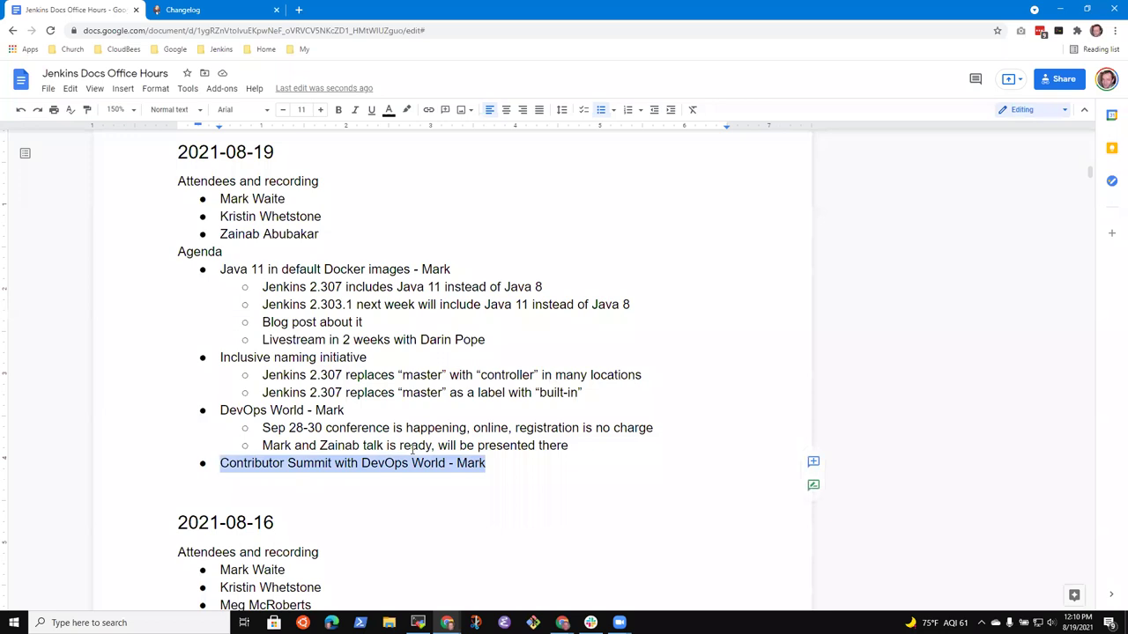
{"action": "key", "text": "End"}
{"action": "key", "text": "Return"}
{"action": "key", "text": "Tab"}
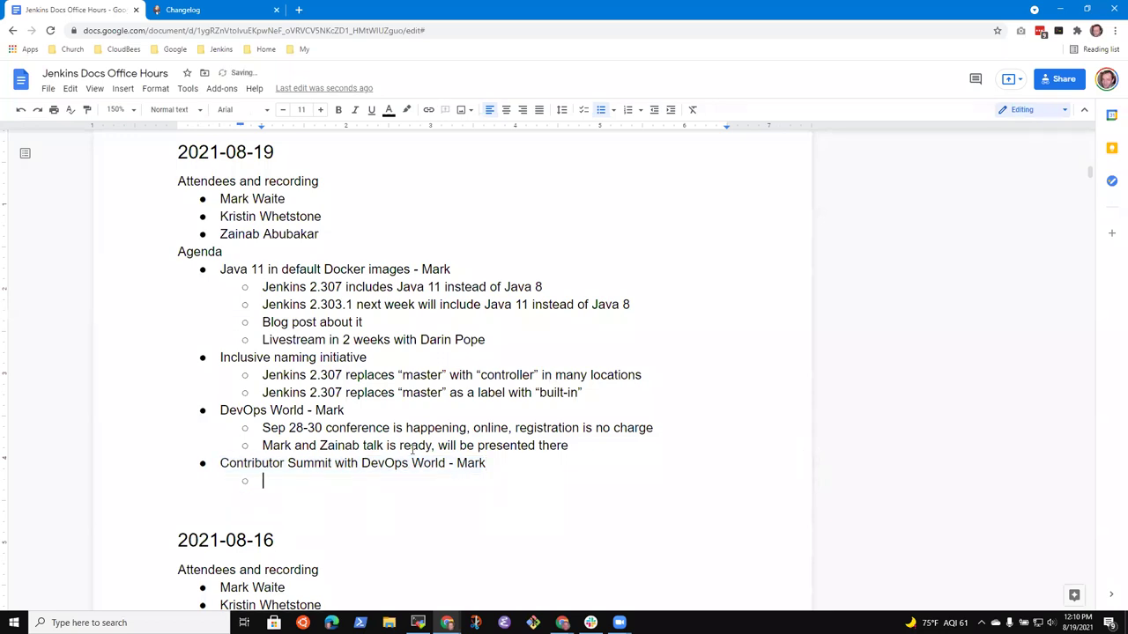
{"action": "type", "text": "Past contric"}
{"action": "key", "text": "BackSpace"}
{"action": "type", "text": "butor "}
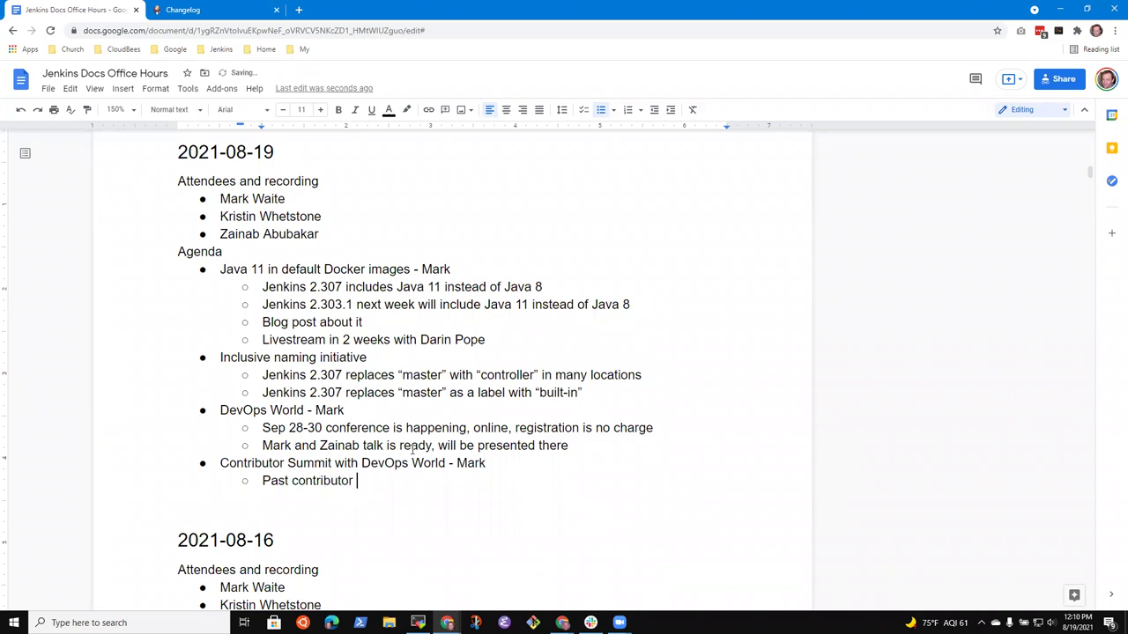
{"action": "type", "text": "summits have "}
{"action": "type", "text": "alwasy"}
{"action": "key", "text": "BackSpace"}
{"action": "key", "text": "BackSpace"}
{"action": "key", "text": "BackSpace"}
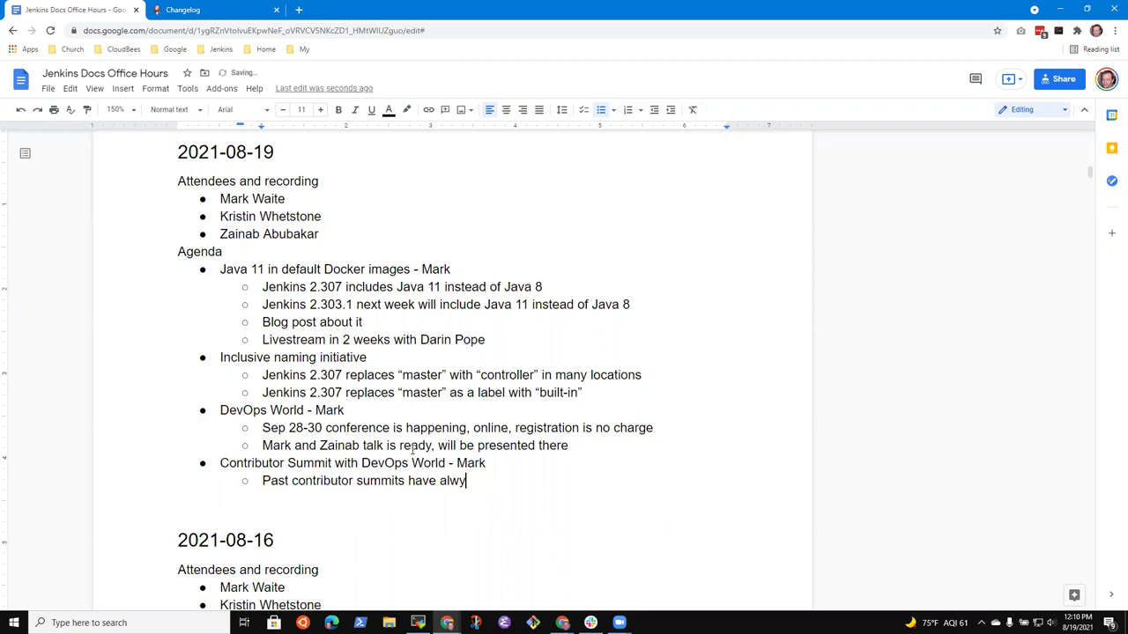
{"action": "type", "text": "ays bees"}
{"action": "key", "text": "BackSpace"}
{"action": "key", "text": "BackSpace"}
{"action": "key", "text": "BackSpace"}
{"action": "type", "text": "en"}
{"action": "key", "text": "BackSpace"}
{"action": "type", "text": "en during Europe"}
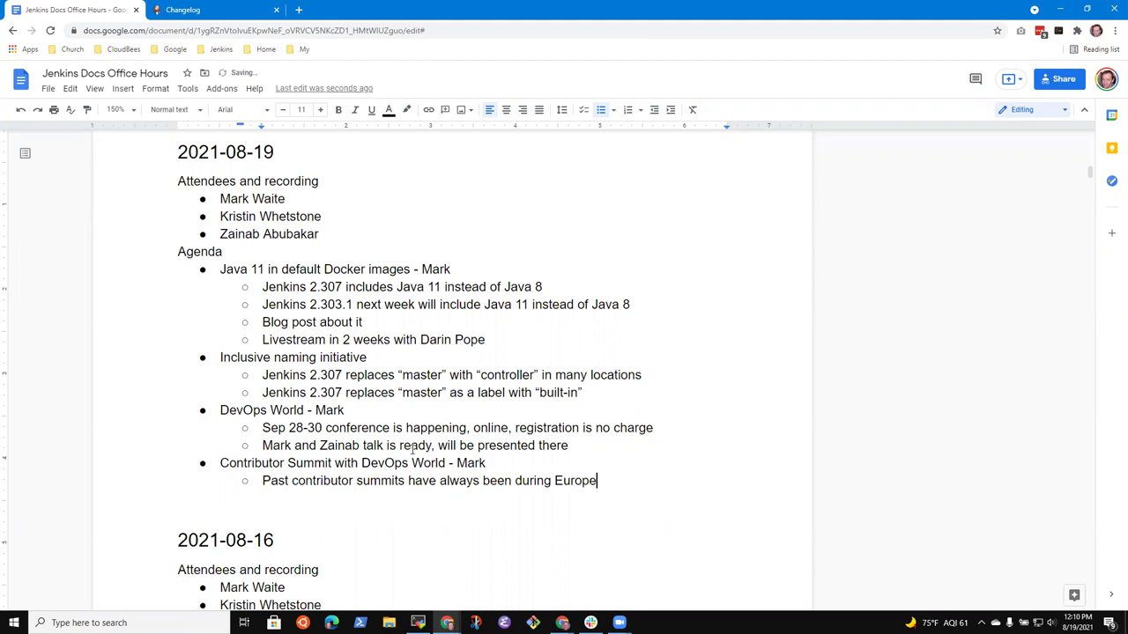
{"action": "type", "text": "an or U.S. hours"}
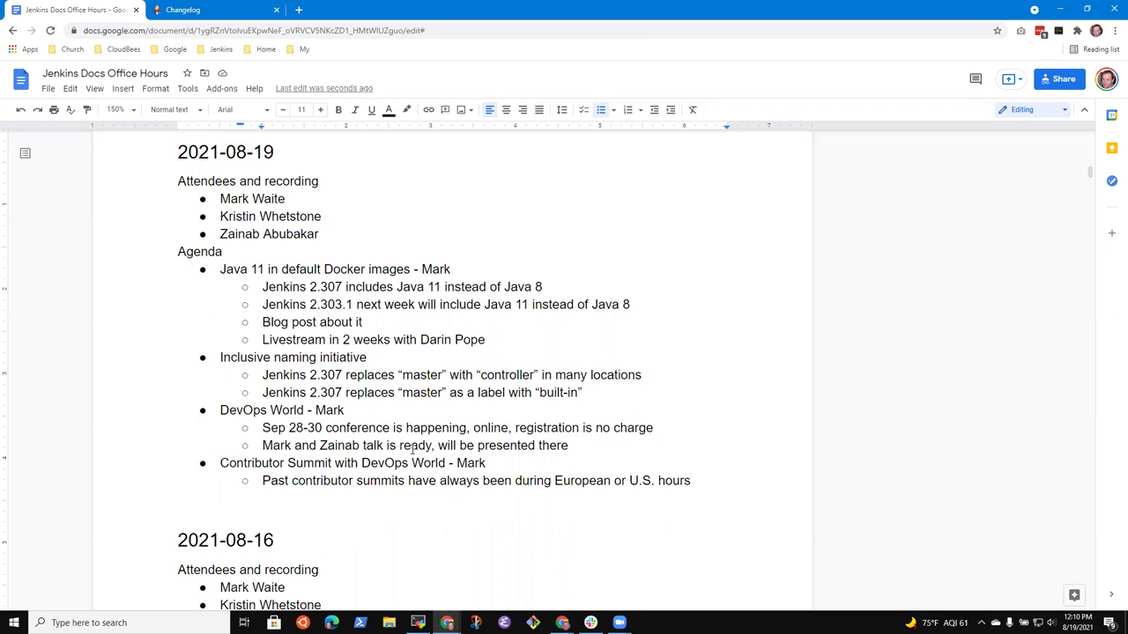
Step: Add the Contributor Summit sub-bullet "This will be different" with a nested bullet reading "Saturday morning Oct 2, 7:00 AM UTC"
{"action": "key", "text": "Return"}
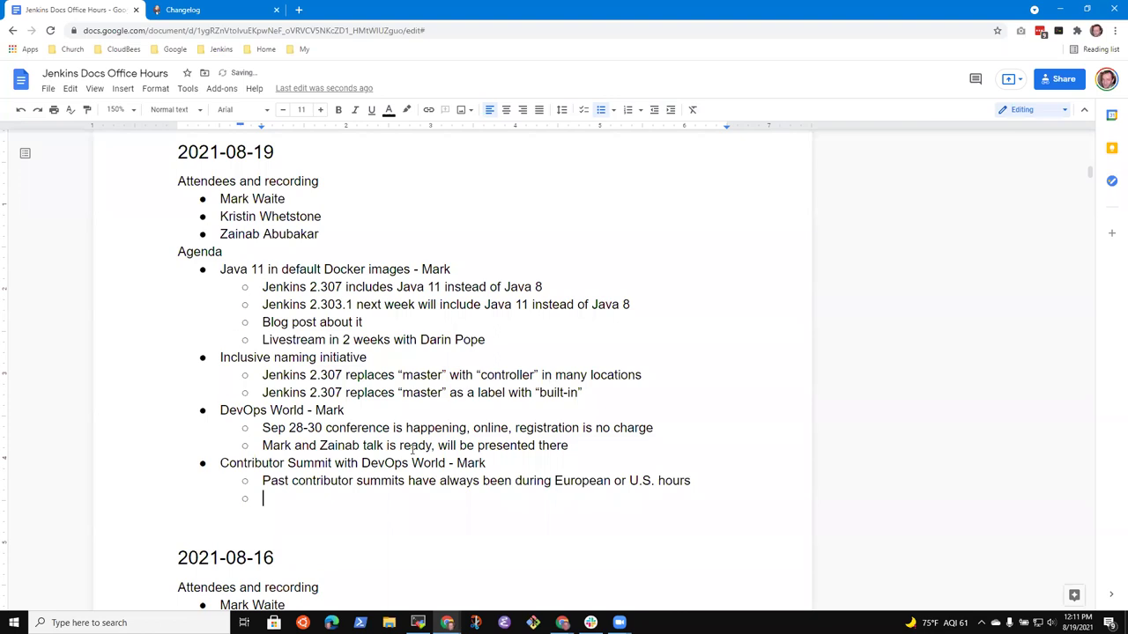
{"action": "type", "text": "This will be different"}
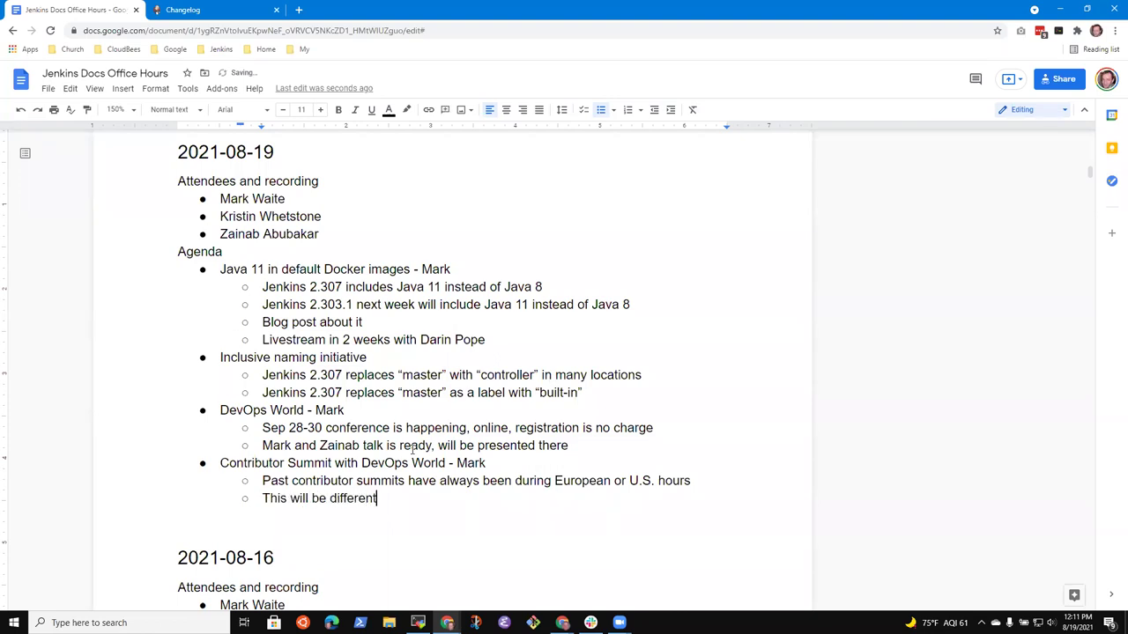
{"action": "key", "text": "Return"}
{"action": "key", "text": "Tab"}
{"action": "type", "text": "Saa"}
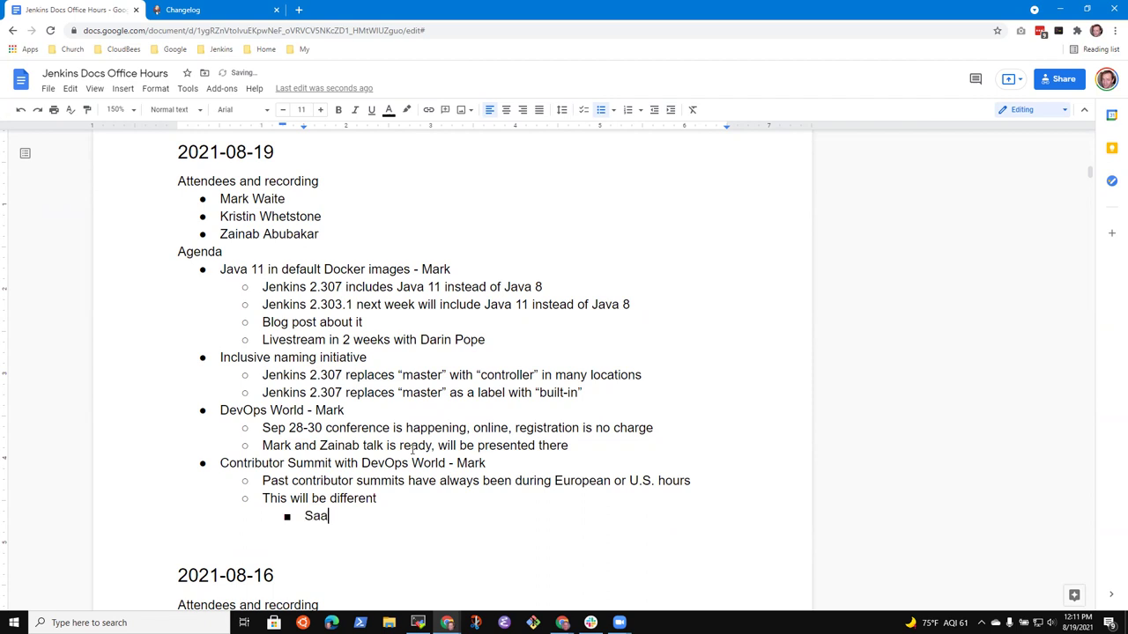
{"action": "key", "text": "BackSpace"}
{"action": "type", "text": "turday morning O"}
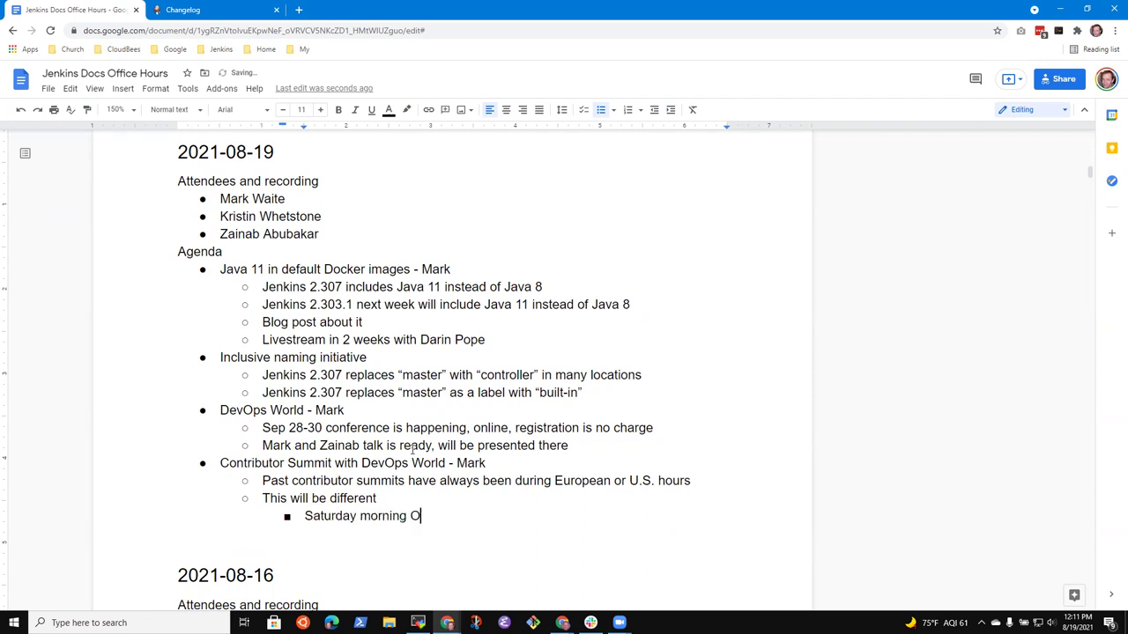
{"action": "type", "text": "ct 2, 7:00 AM UTC"}
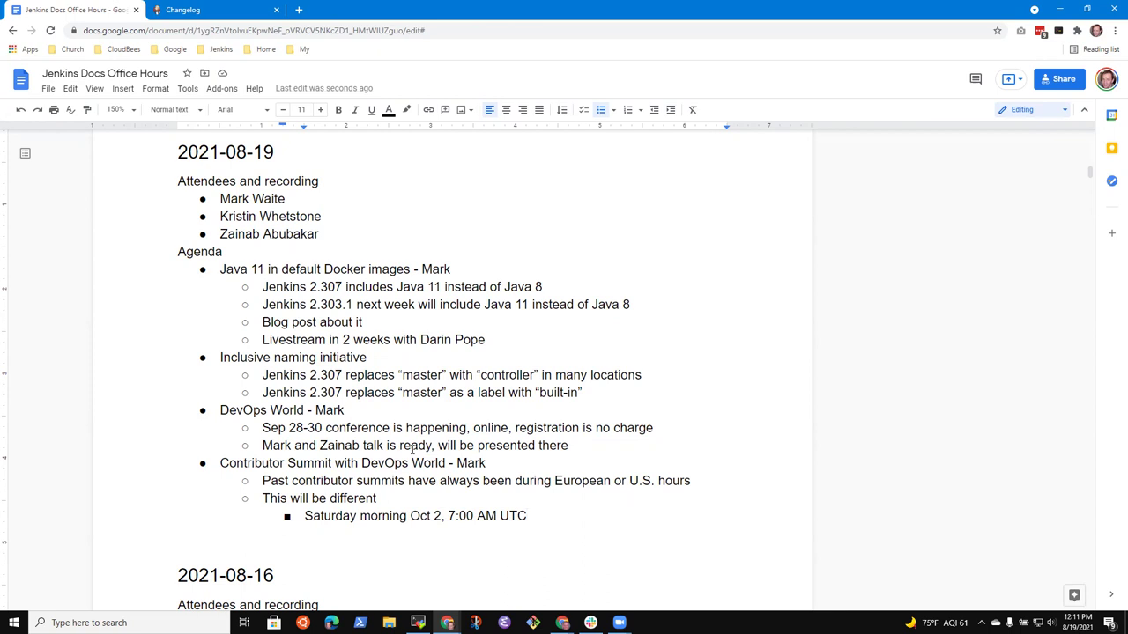
Step: Add another nested bullet reading "Looking to encourage students from India, contributors from Australia" below the Saturday morning entry
{"action": "key", "text": "Return"}
{"action": "type", "text": "Looking"}
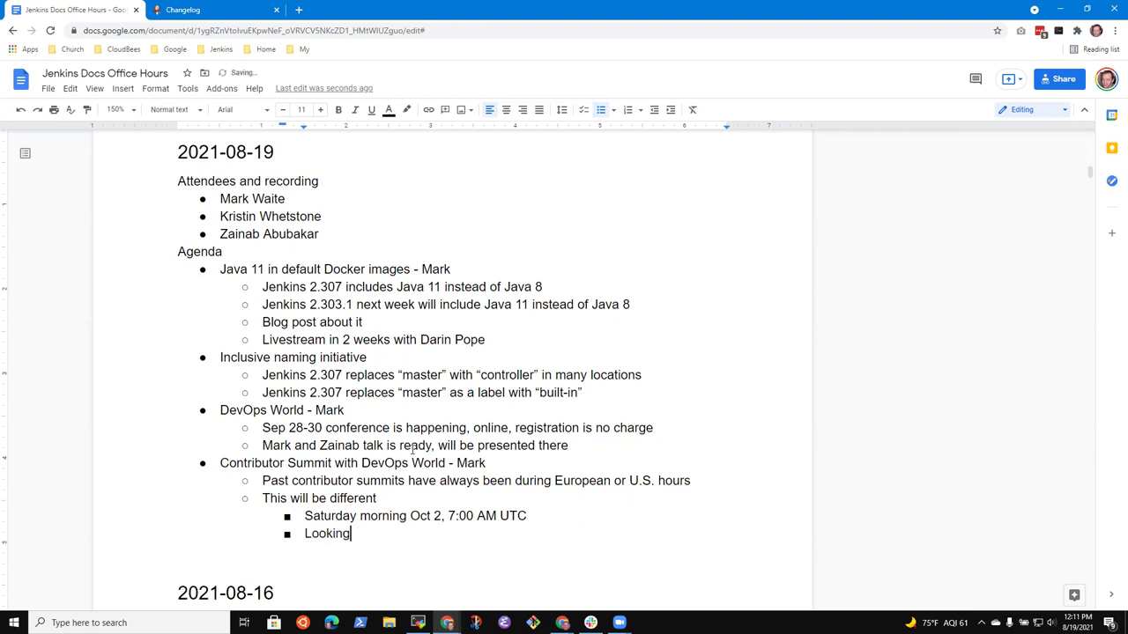
{"action": "type", "text": " to encourage stude"}
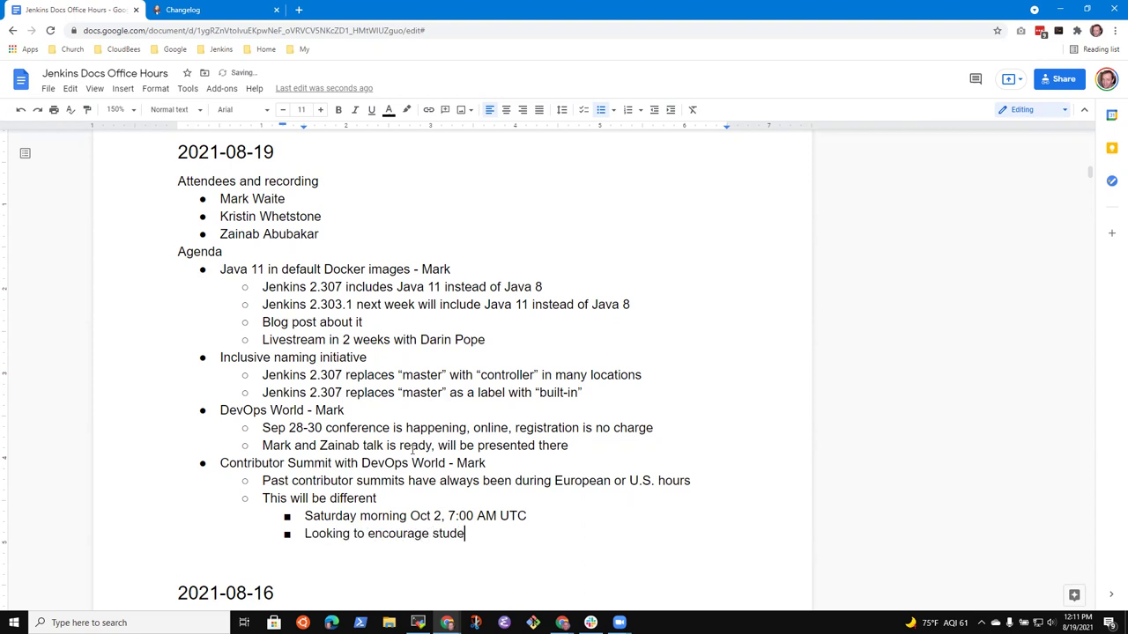
{"action": "type", "text": "nts from India, conitrib"}
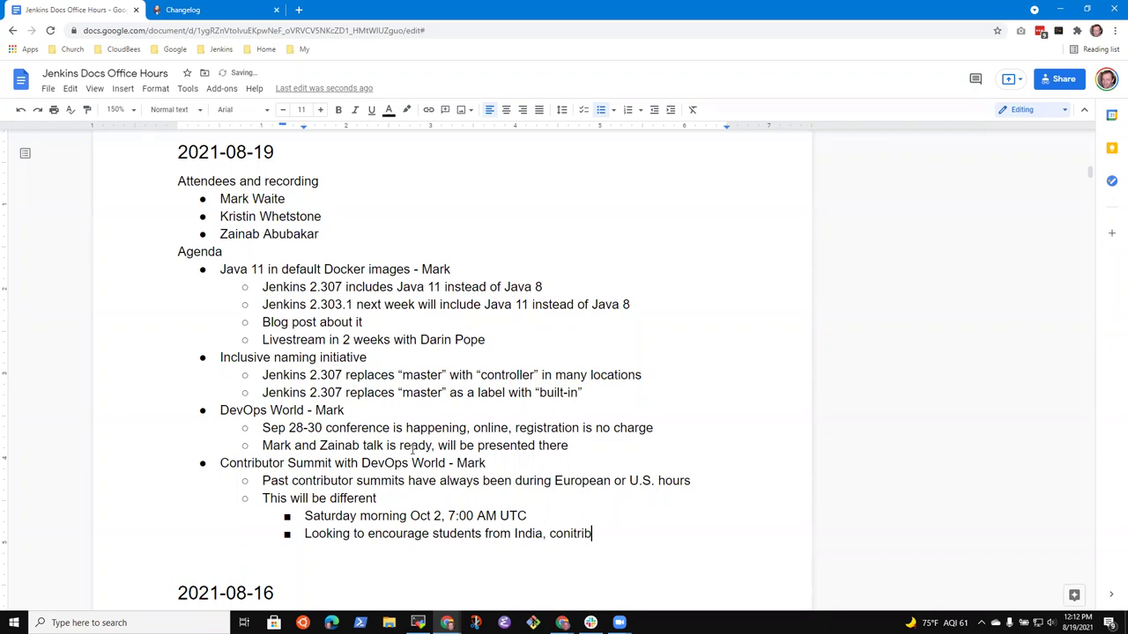
{"action": "key", "text": "BackSpace"}
{"action": "key", "text": "BackSpace"}
{"action": "key", "text": "BackSpace"}
{"action": "key", "text": "BackSpace"}
{"action": "key", "text": "BackSpace"}
{"action": "key", "text": "BackSpace"}
{"action": "key", "text": "BackSpace"}
{"action": "key", "text": "BackSpace"}
{"action": "type", "text": "contributors from"}
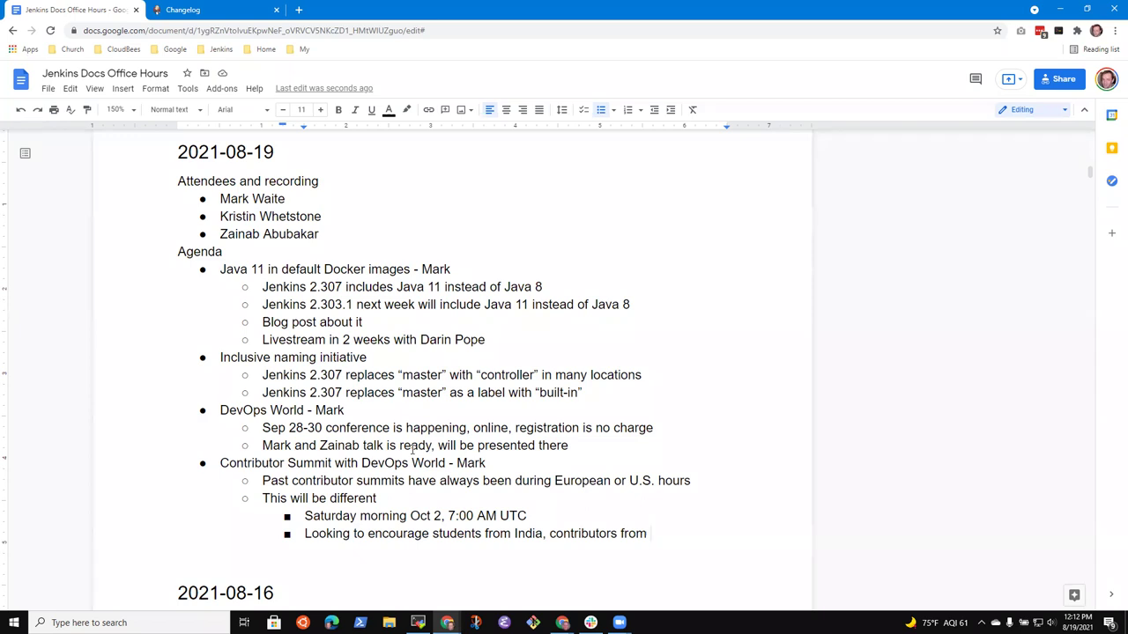
{"action": "type", "text": "Australia"}
Step: Add the sub-bullet "Still need to assemble agenda, key topics" one level up, under the Contributor Summit item
{"action": "key", "text": "Return"}
{"action": "key", "text": "shift+Tab"}
{"action": "type", "text": "S"}
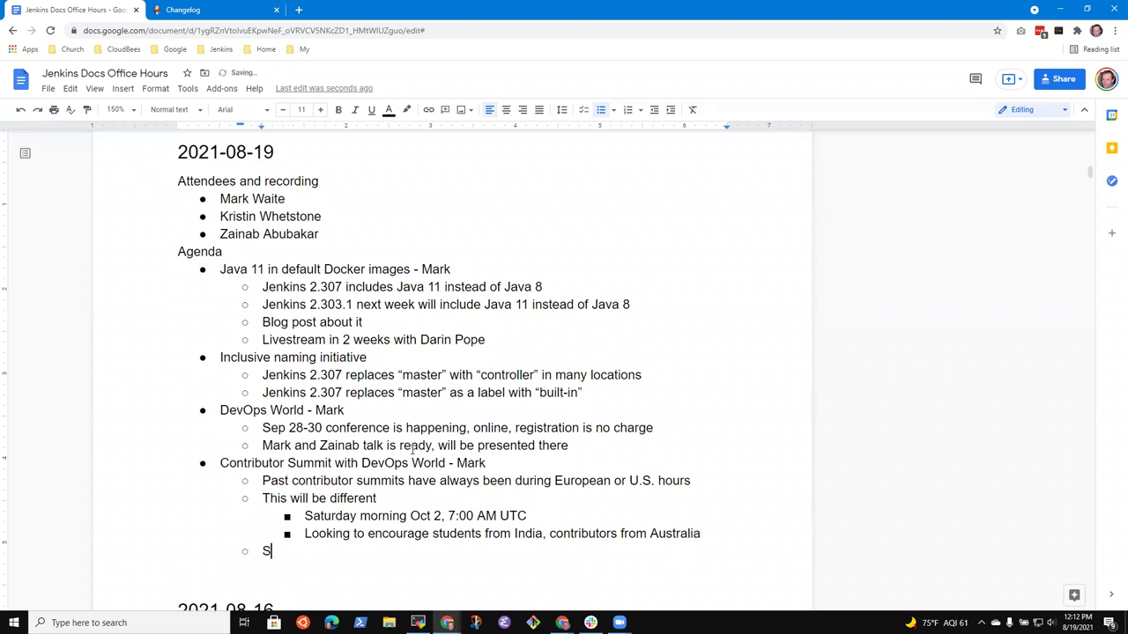
{"action": "type", "text": "till need to assemble a"}
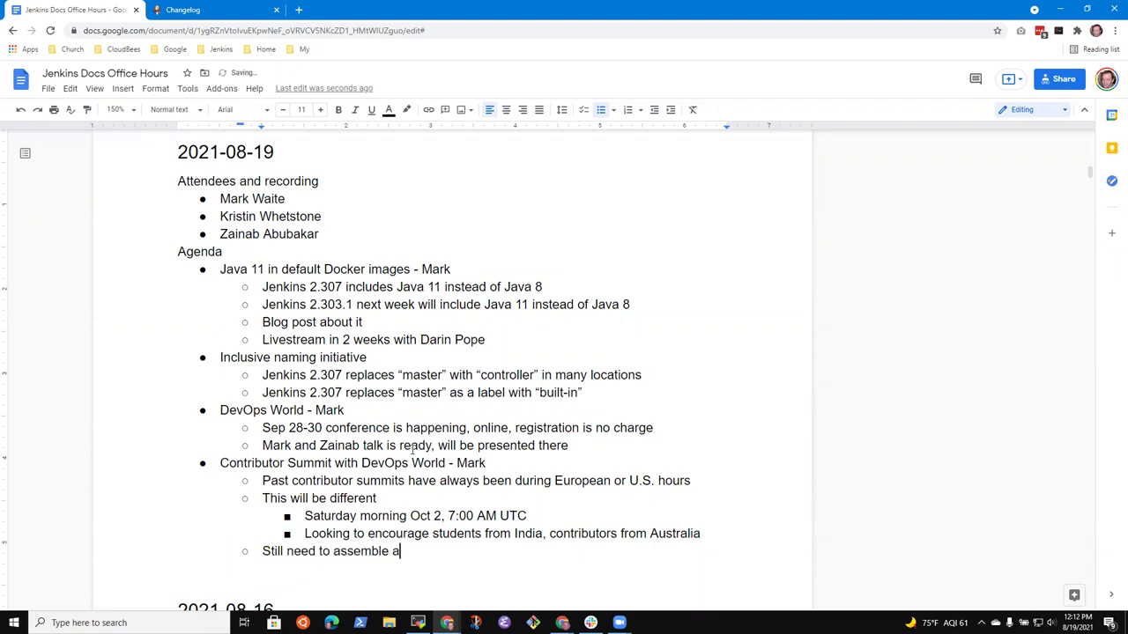
{"action": "type", "text": "genda, key topics"}
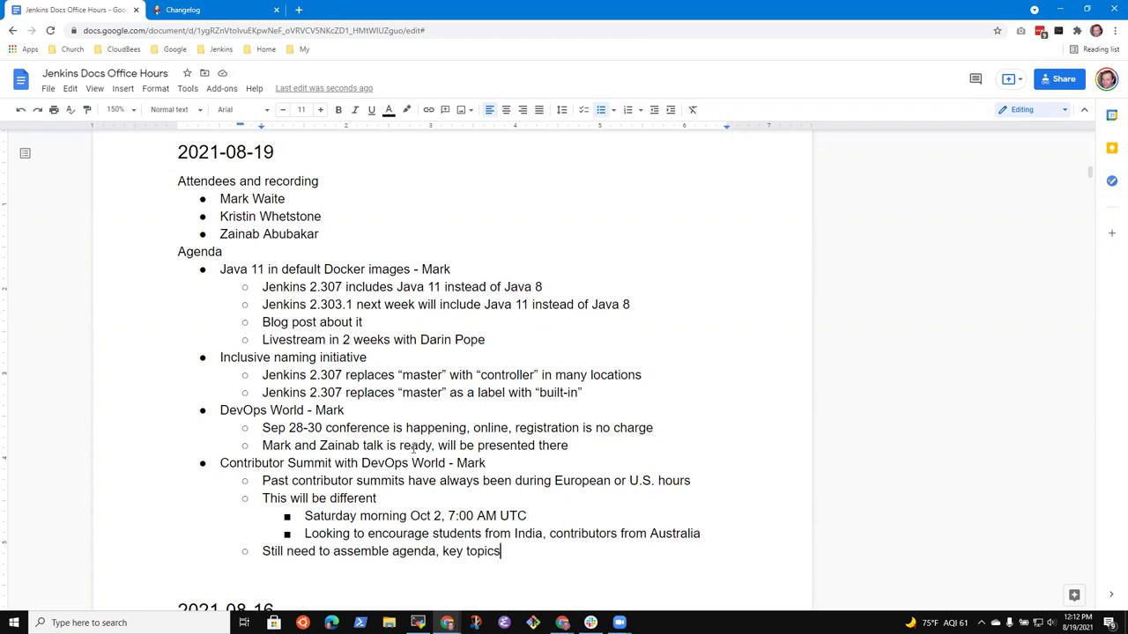
Step: Add a top-level agenda bullet starting "No meeting next week," and stating that the host "is getting lost in the mountains with his siblings"
{"action": "key", "text": "Return"}
{"action": "key", "text": "shift+Tab"}
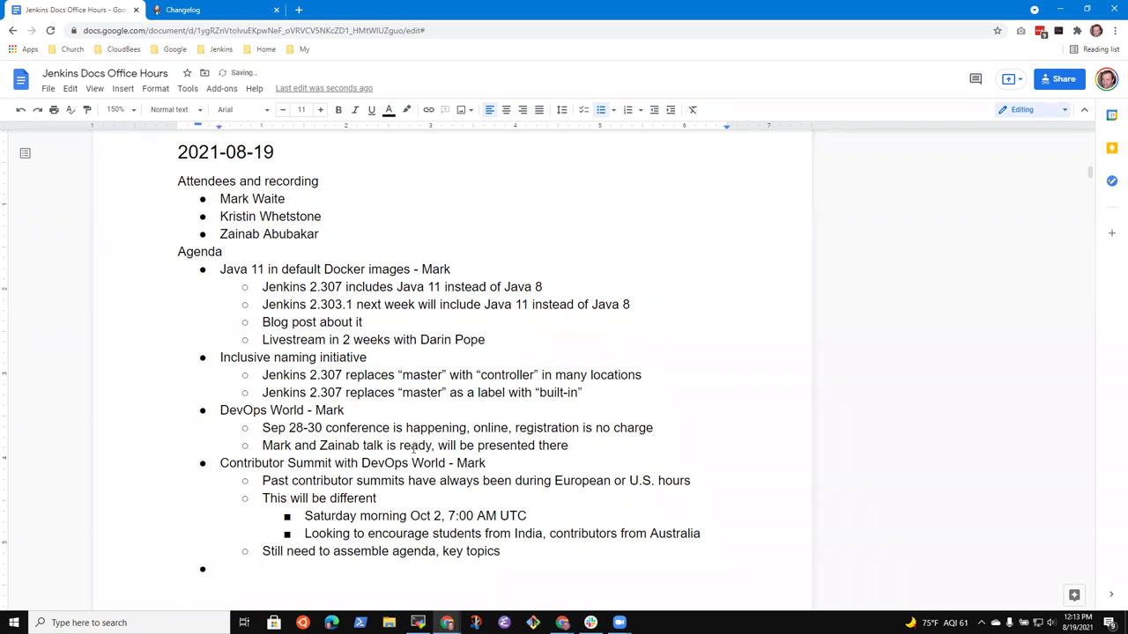
{"action": "type", "text": "M"}
{"action": "key", "text": "BackSpace"}
{"action": "type", "text": "No mere"}
{"action": "key", "text": "BackSpace"}
{"action": "key", "text": "BackSpace"}
{"action": "type", "text": "eting next"}
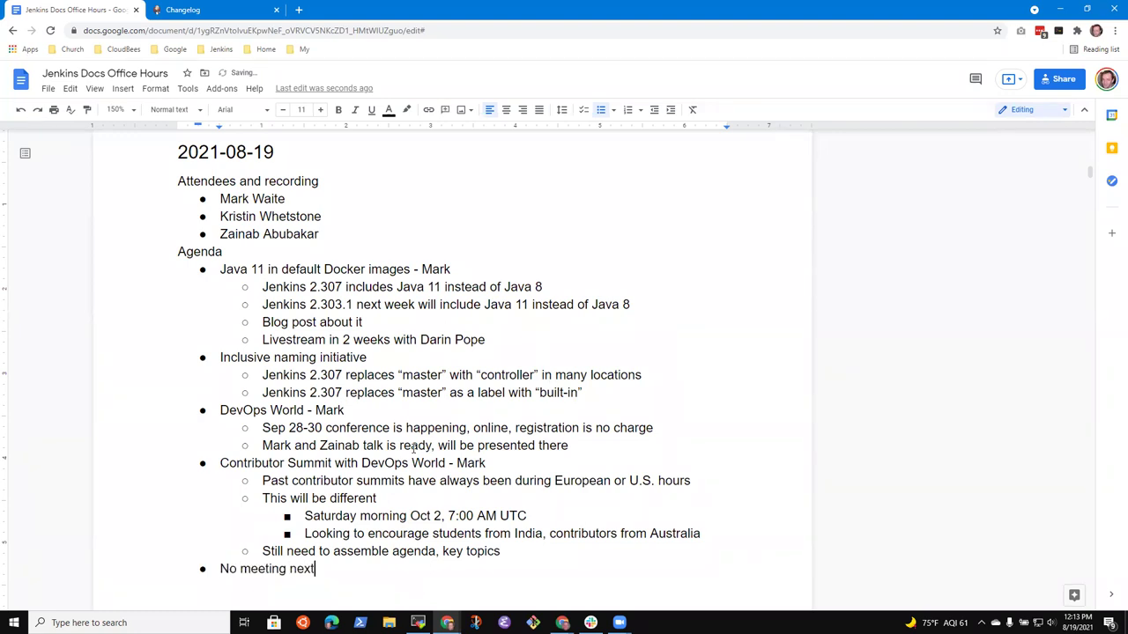
{"action": "type", "text": " week, Mark is gettinng"}
{"action": "key", "text": "BackSpace"}
{"action": "key", "text": "BackSpace"}
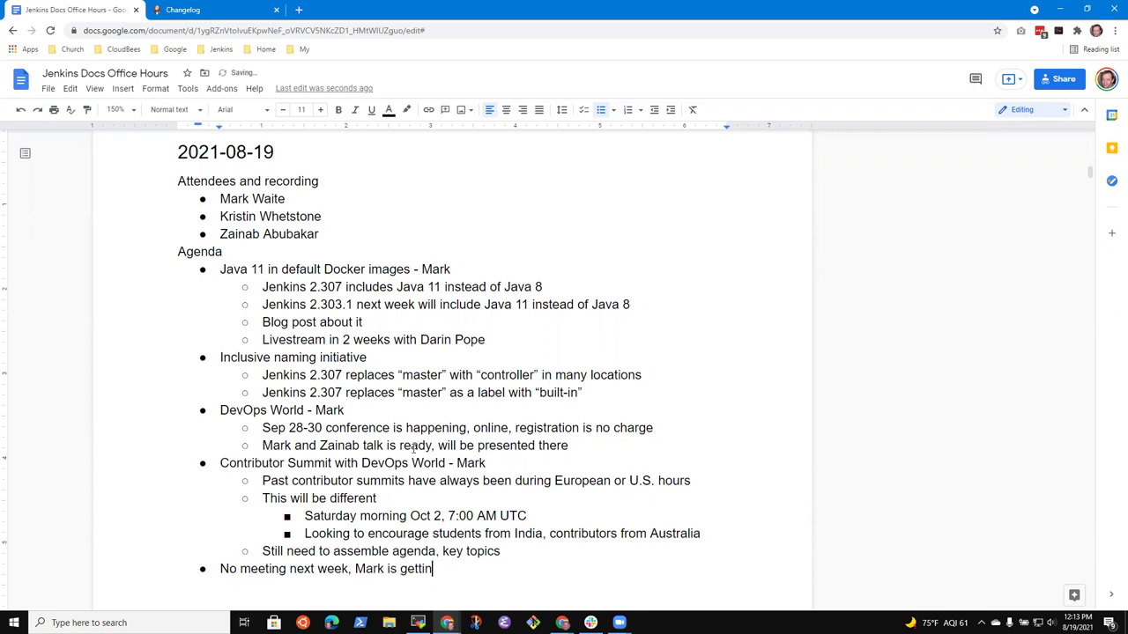
{"action": "type", "text": "g lost in the mountains"}
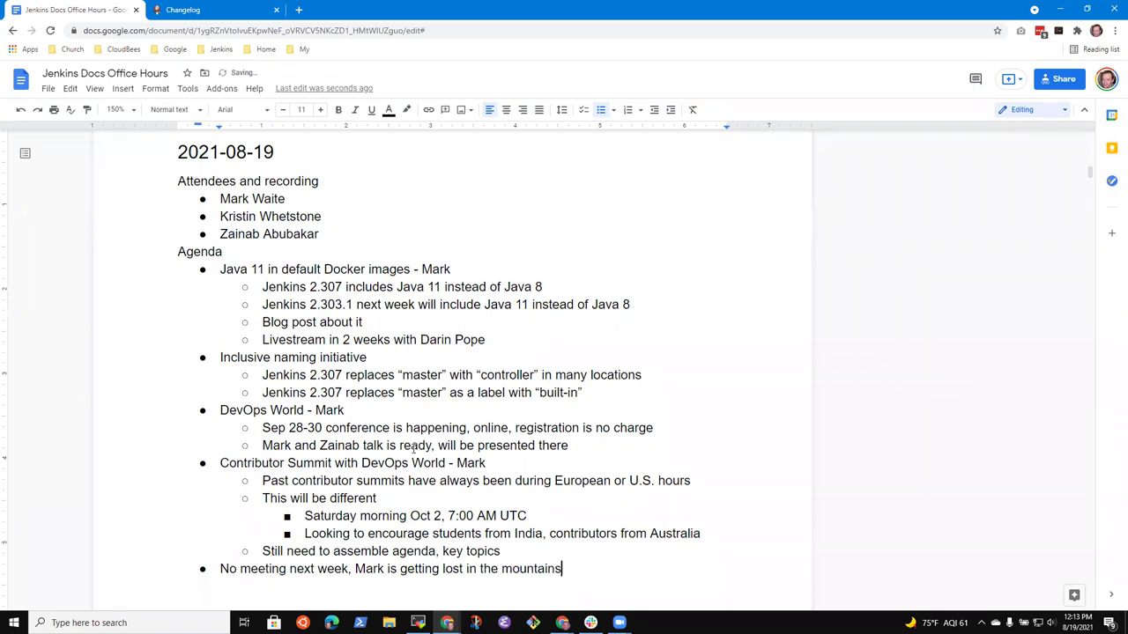
{"action": "type", "text": " with his siblings"}
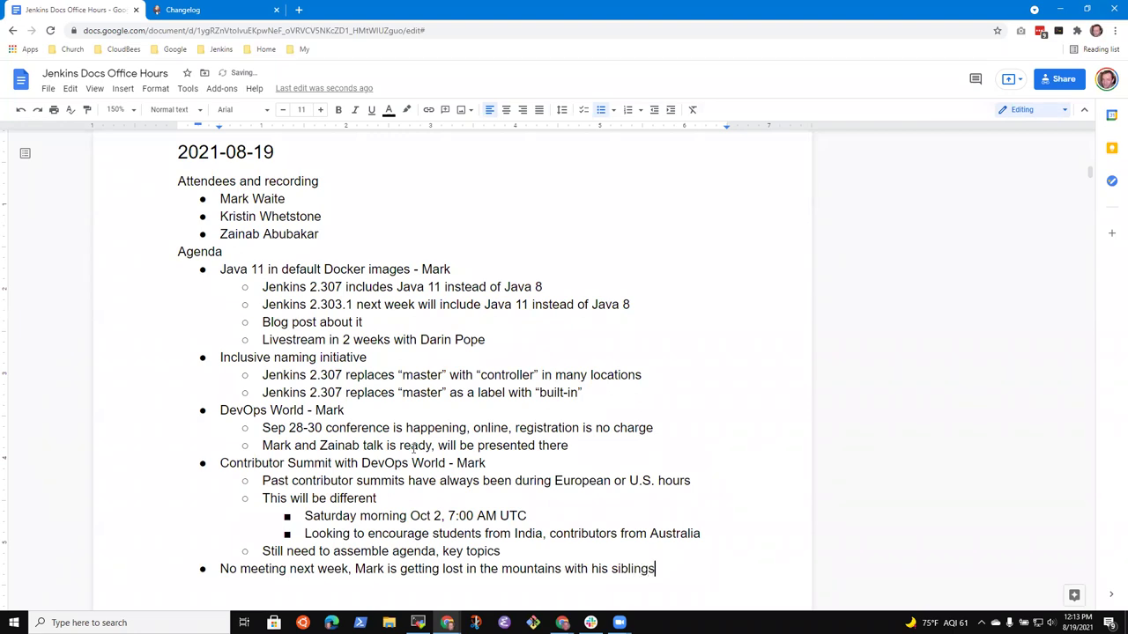